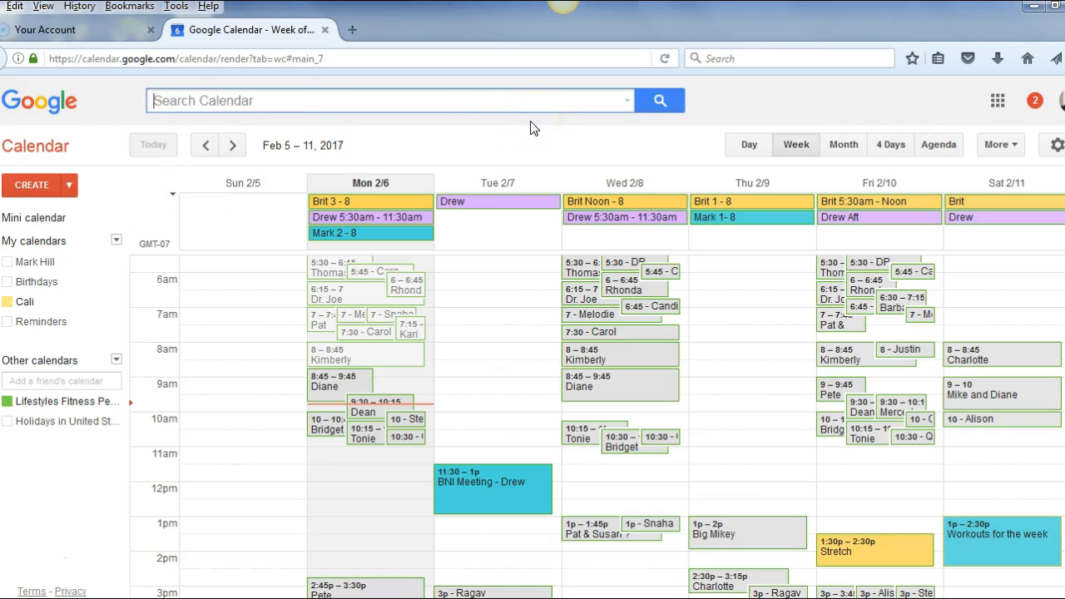
# Step: Search the calendar for the client's sessions by first name, review the listed dates, and return to the week view
pyautogui.write('pete')
pyautogui.press('Return')
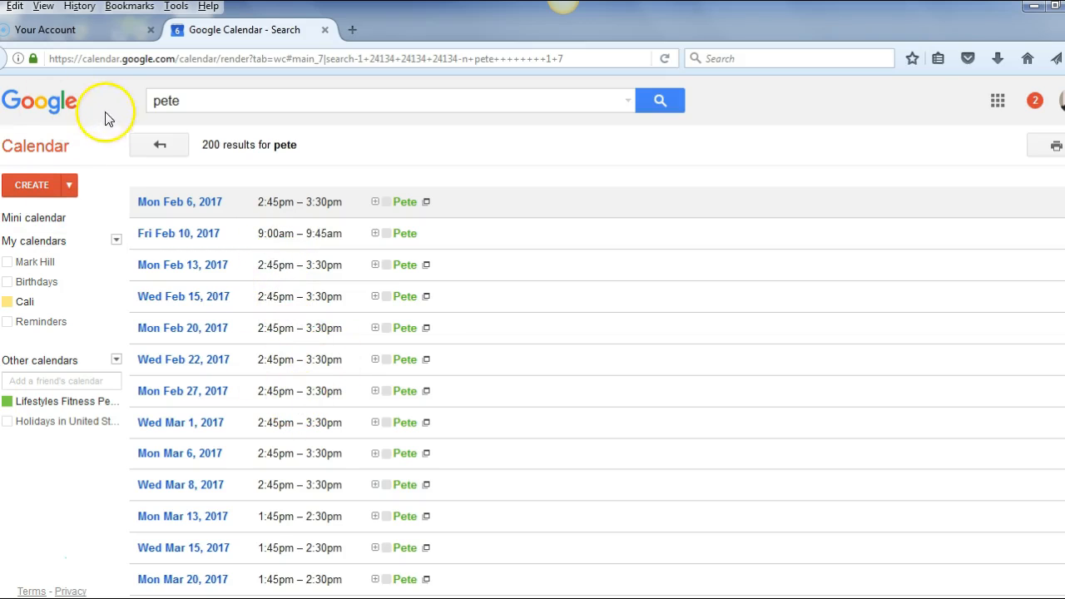
pyautogui.click(162, 145)
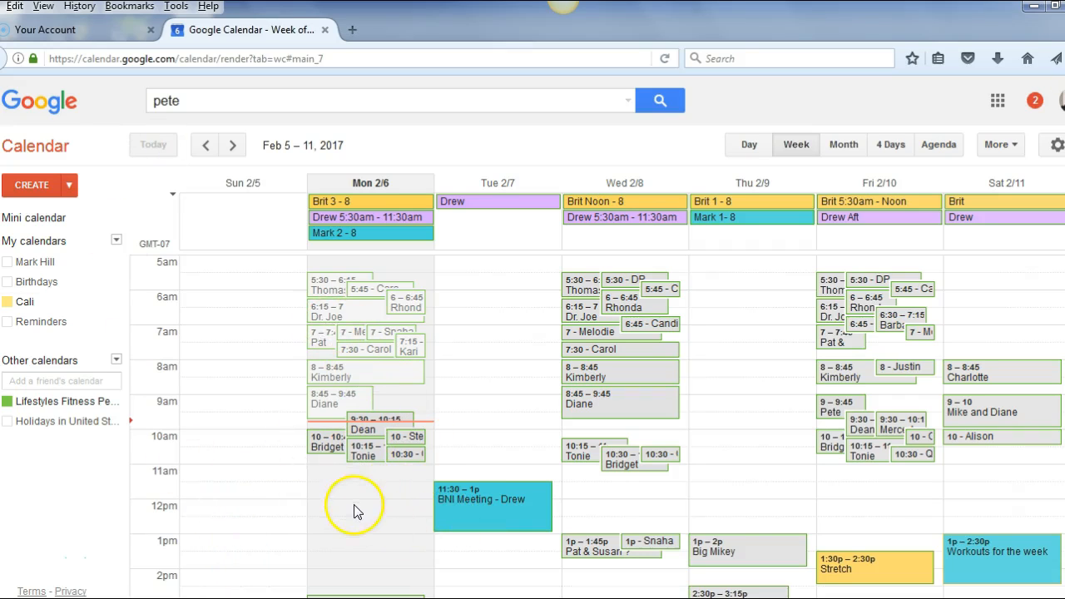
# Step: Change the Monday Feb 6, 2:45pm recurring session to repeat weekly on Monday only, never ending, and save it for all events in the series
pyautogui.scroll(-3, 357, 506)
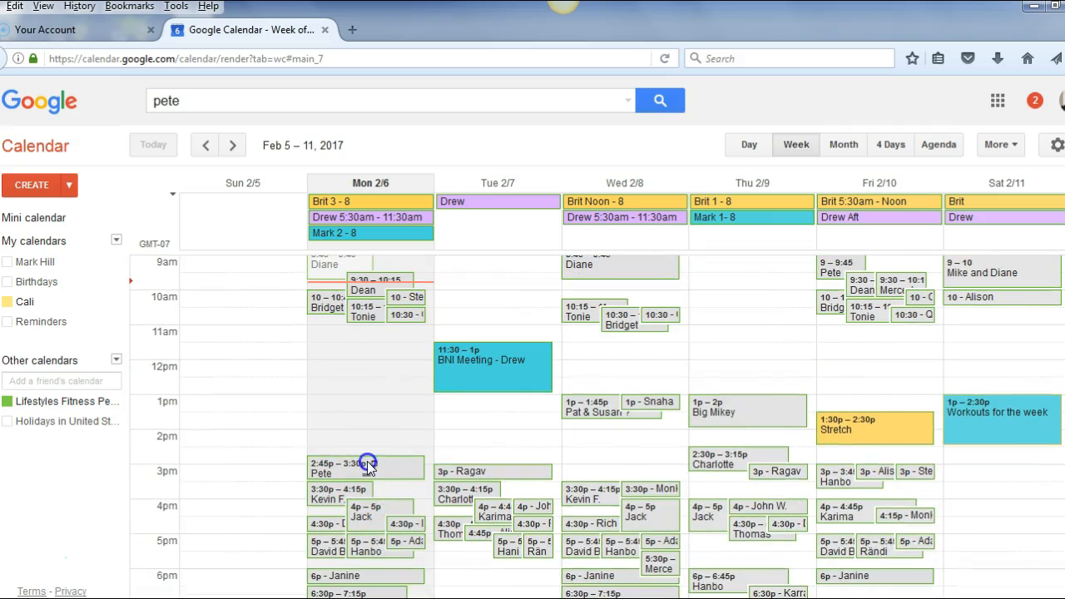
pyautogui.click(367, 466)
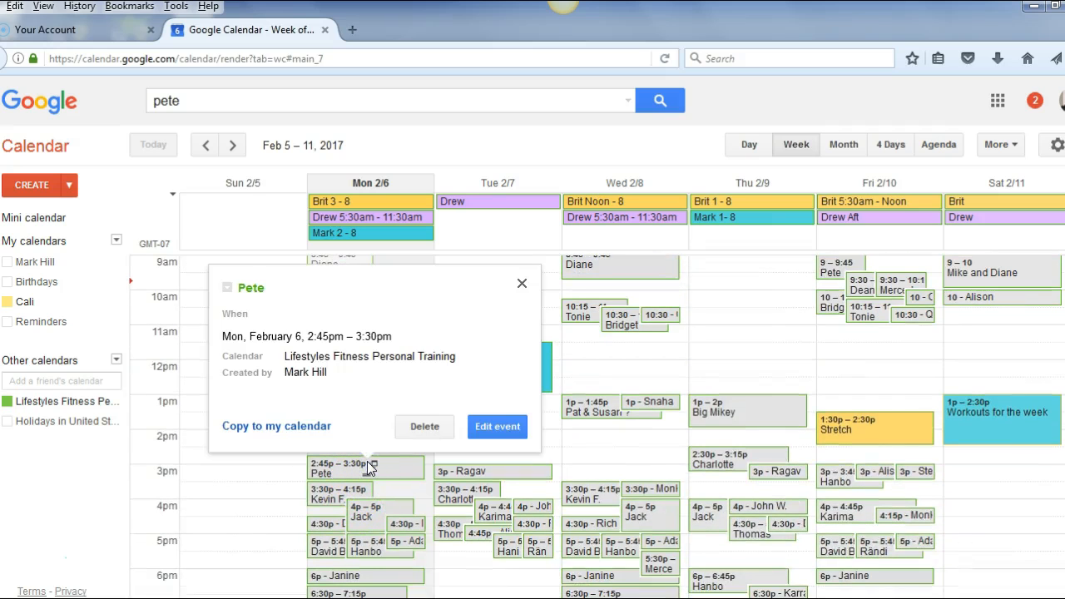
pyautogui.click(506, 424)
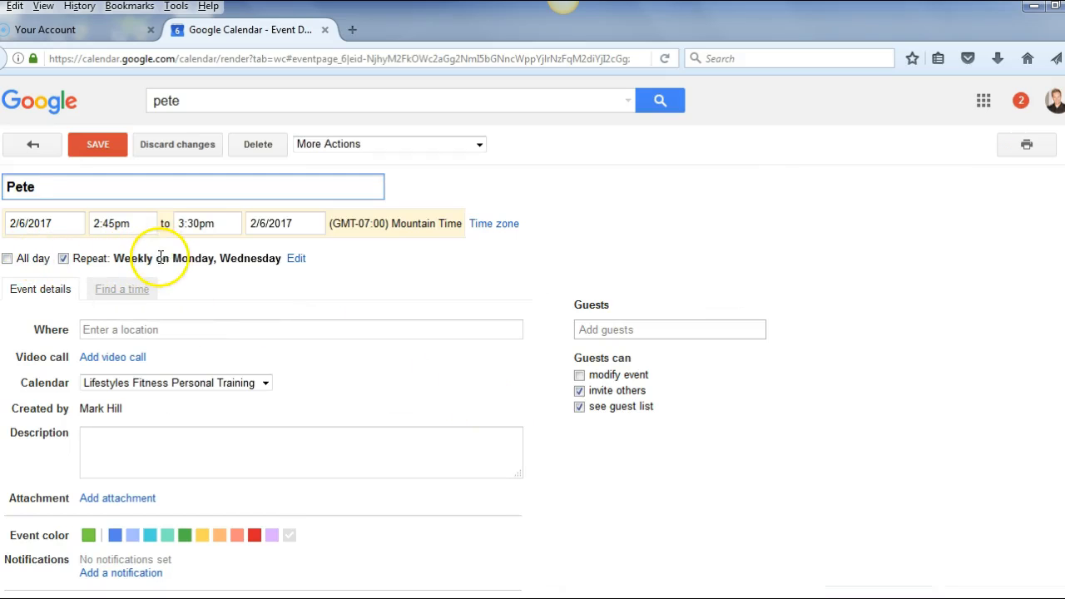
pyautogui.click(297, 260)
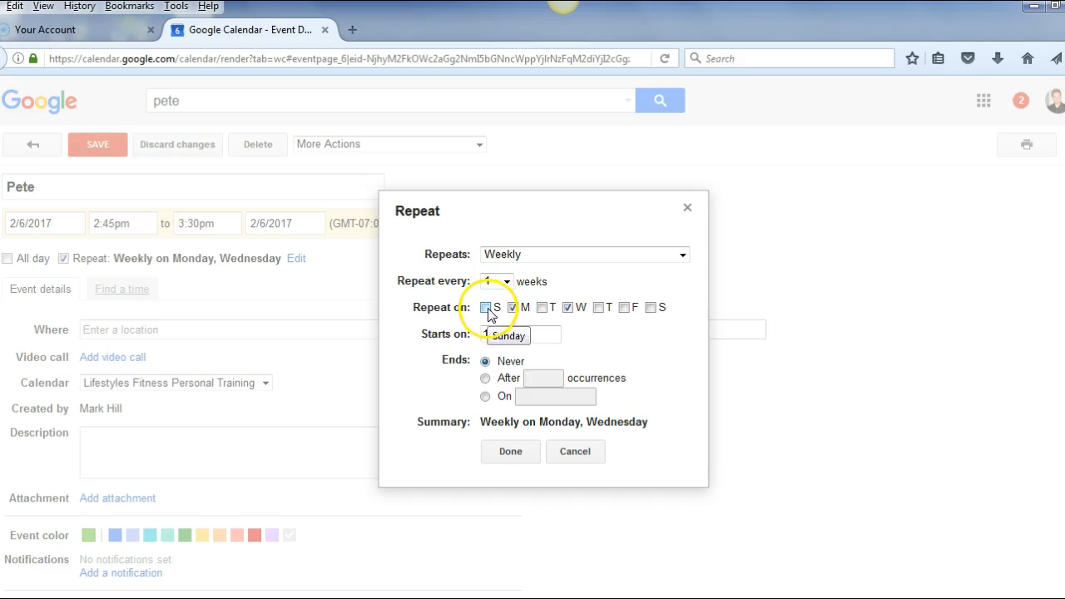
pyautogui.click(569, 308)
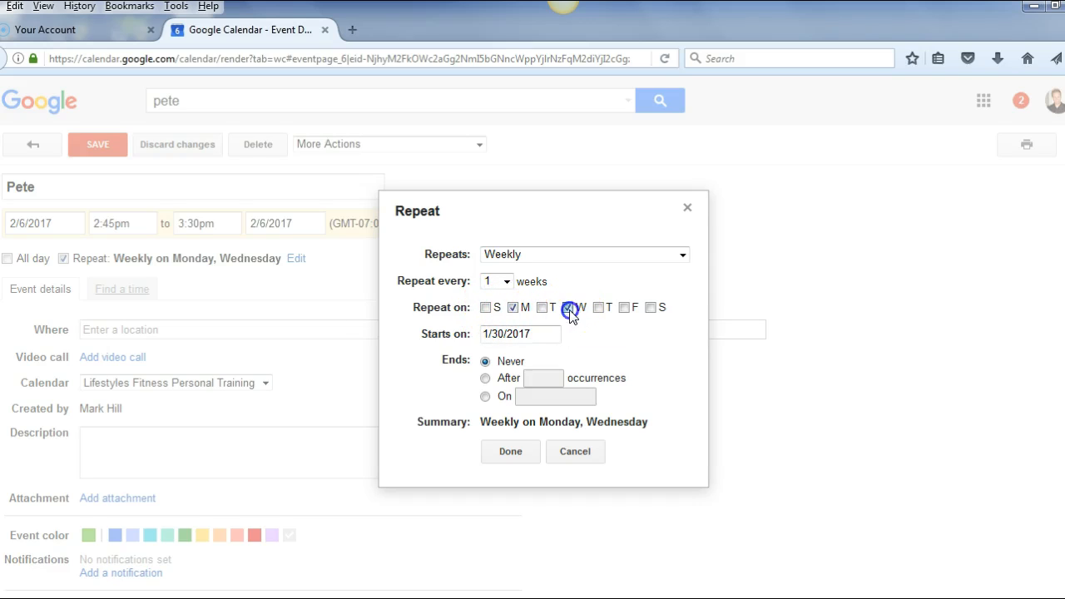
pyautogui.click(486, 365)
pyautogui.click(503, 456)
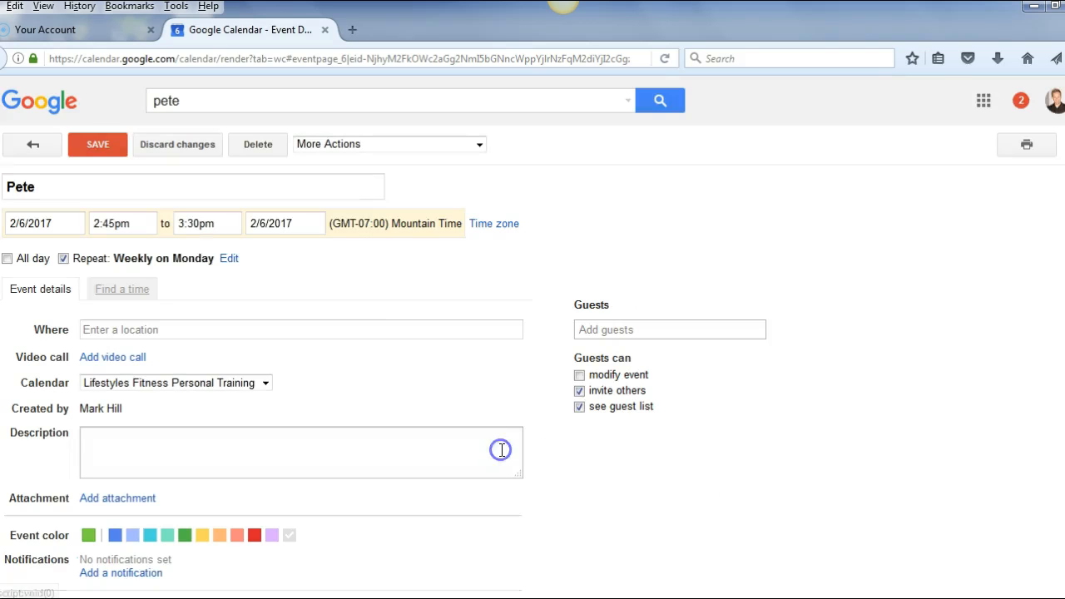
pyautogui.click(98, 147)
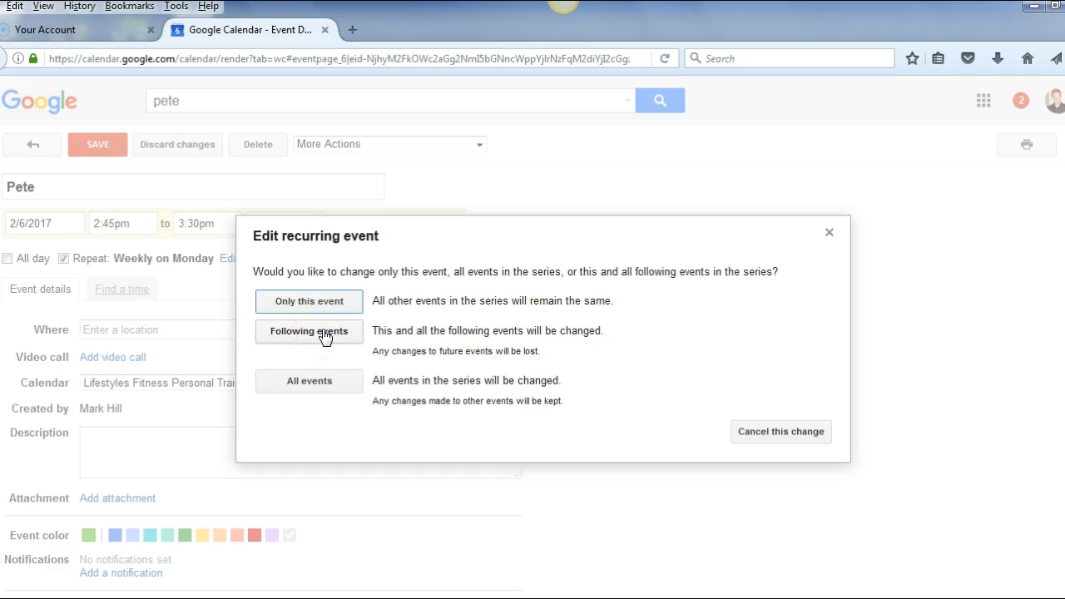
pyautogui.click(323, 384)
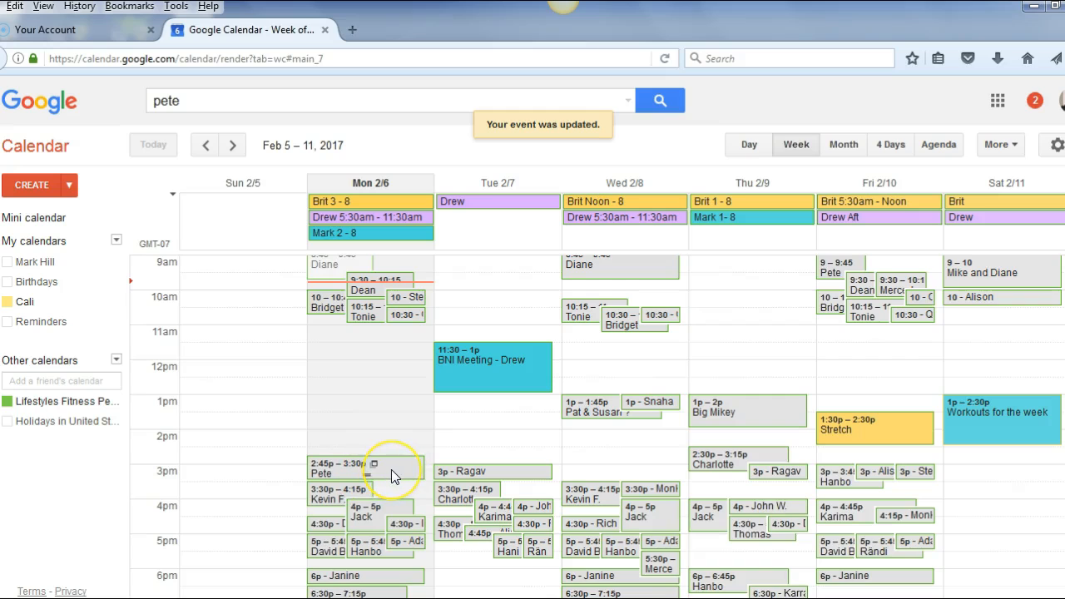
# Step: Make the same client's Friday Feb 10, 9:00am session repeat weekly on Friday with no end date, and save it
pyautogui.click(836, 274)
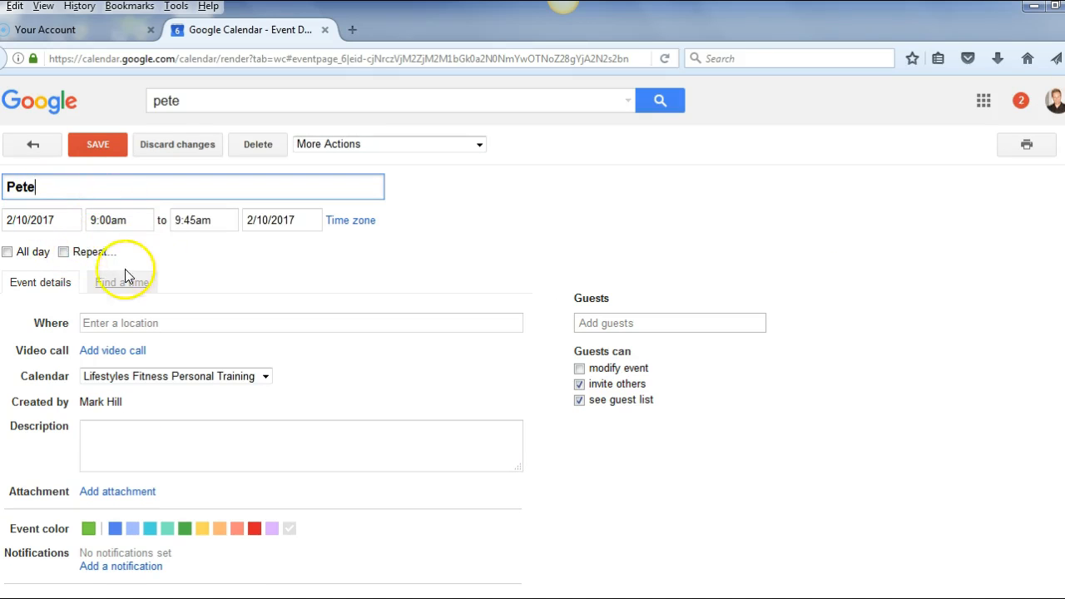
pyautogui.click(66, 255)
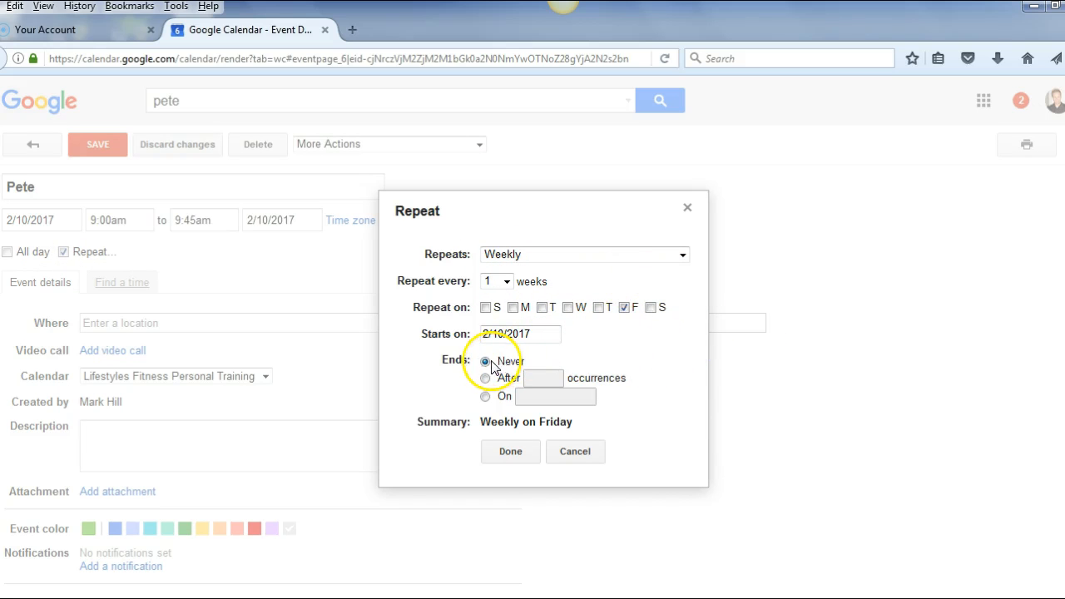
pyautogui.click(503, 458)
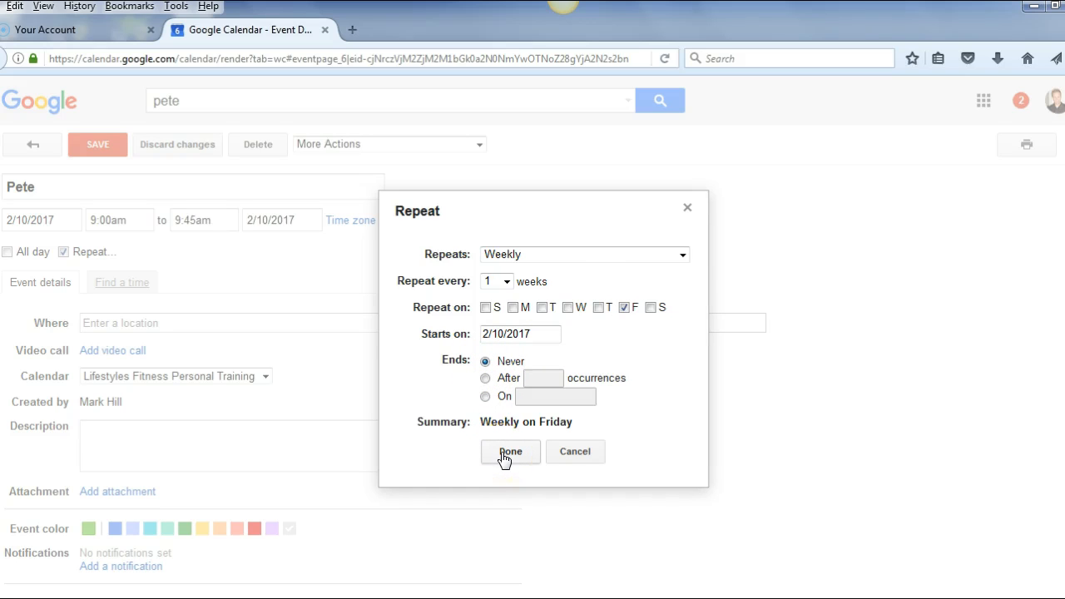
pyautogui.click(508, 454)
pyautogui.click(94, 144)
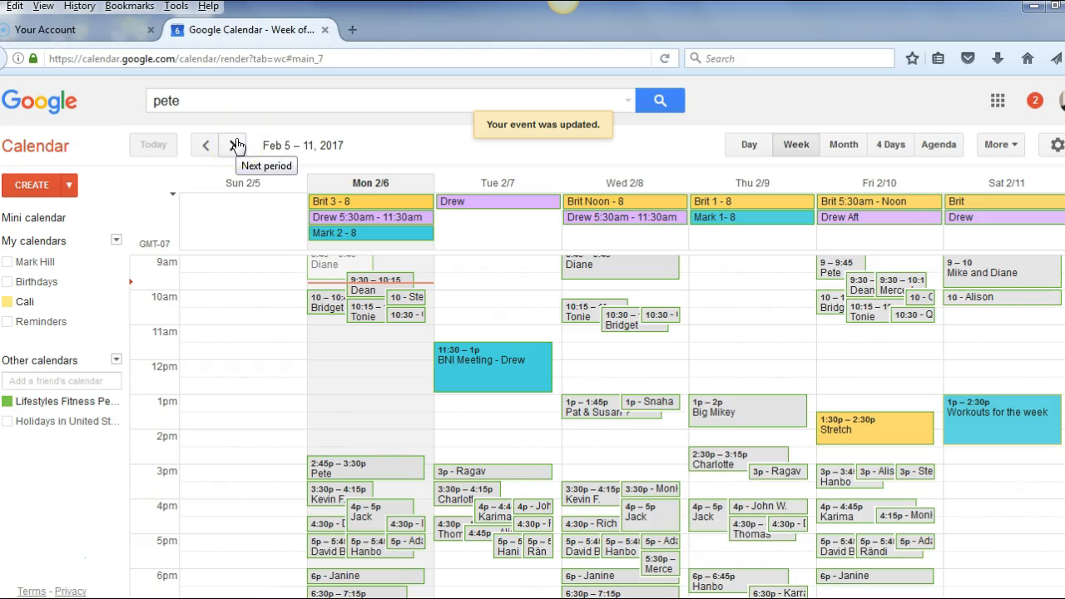
# Step: Search the client's name again to check the upcoming Monday and Friday sessions, clear the search, and return to the week view
pyautogui.click(667, 105)
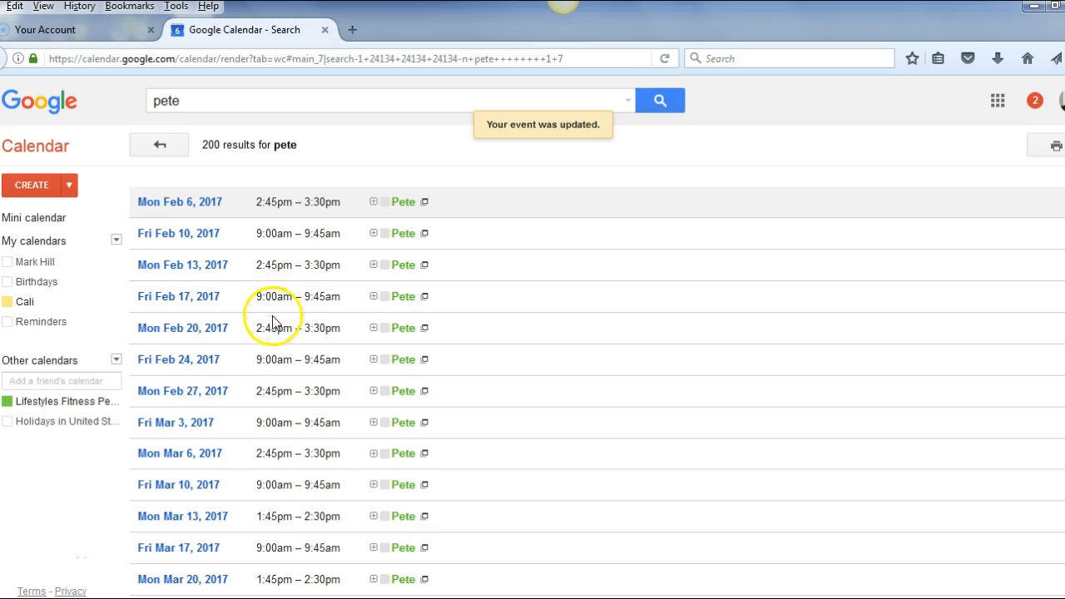
pyautogui.doubleClick(195, 100)
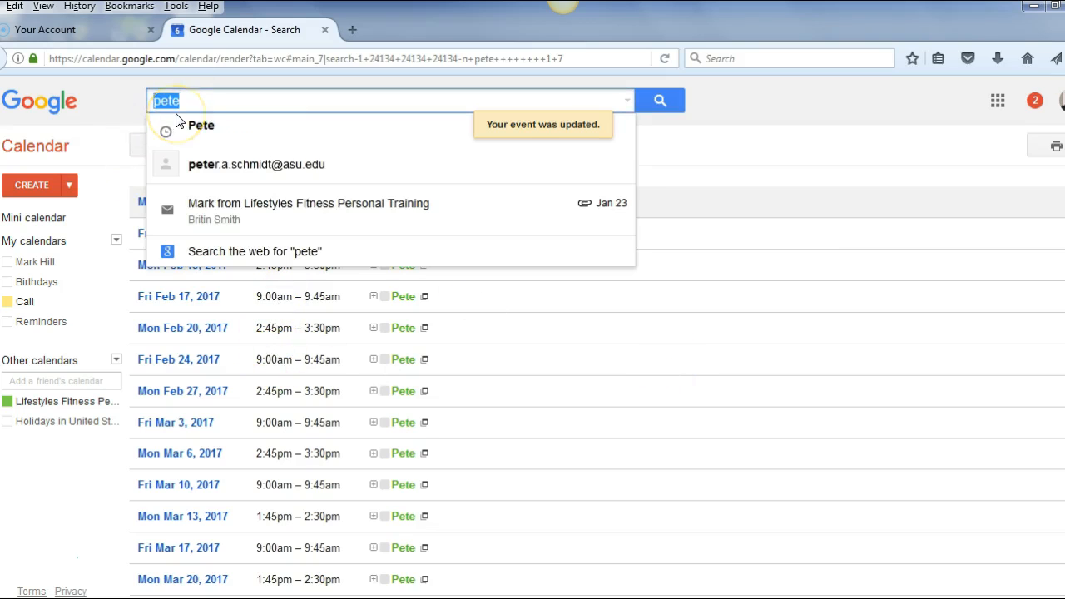
pyautogui.click(177, 121)
pyautogui.click(161, 145)
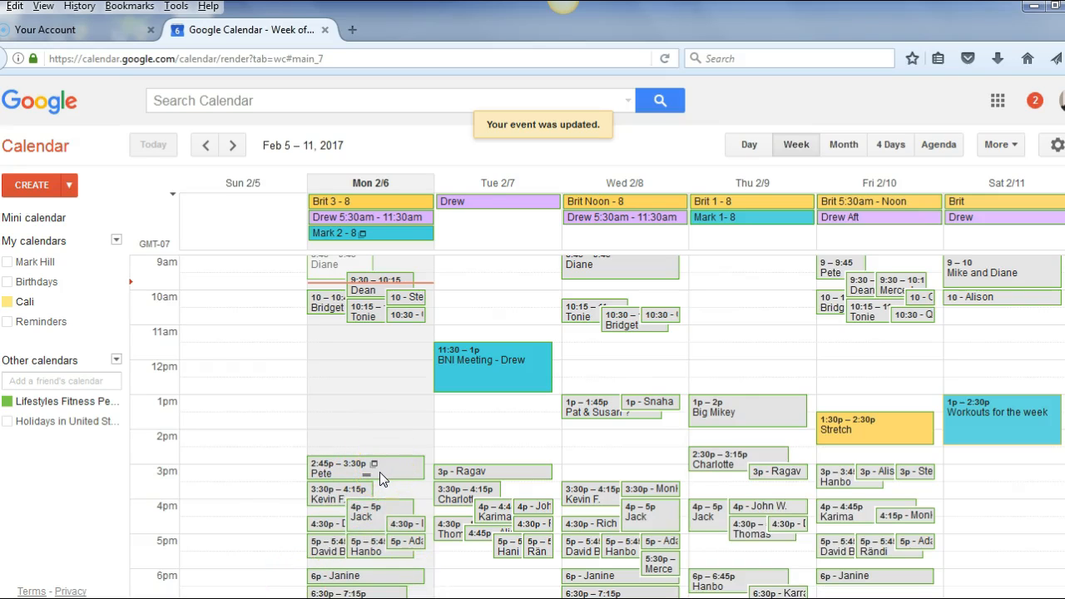
# Step: Move the Monday 2:45pm session to Tuesday 2/7 at the same time and return it to Monday
pyautogui.moveTo(389, 468); pyautogui.dragTo(500, 450)
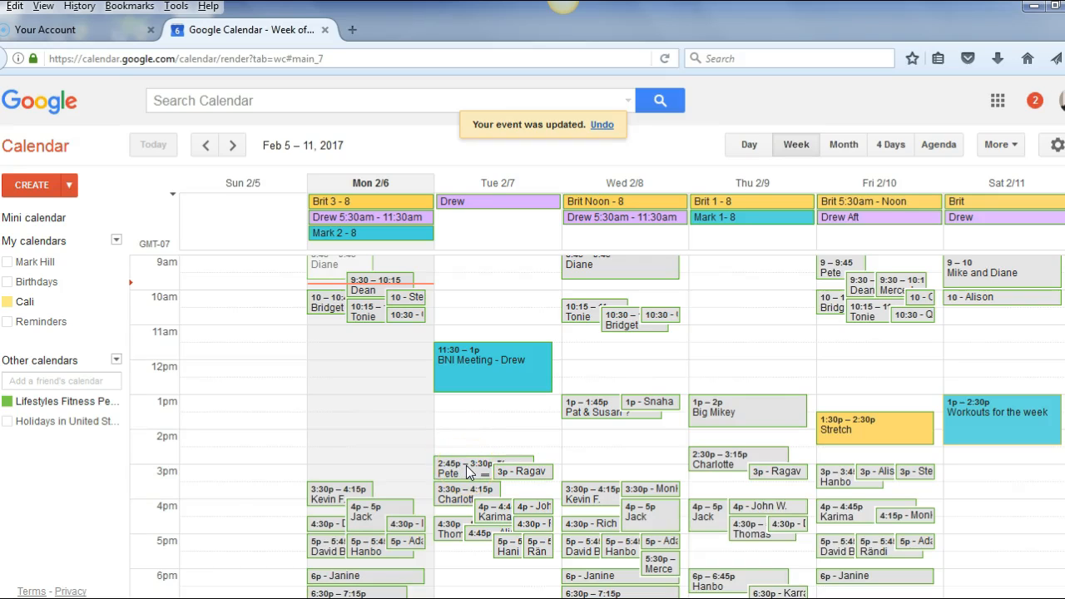
pyautogui.moveTo(470, 467); pyautogui.dragTo(373, 466)
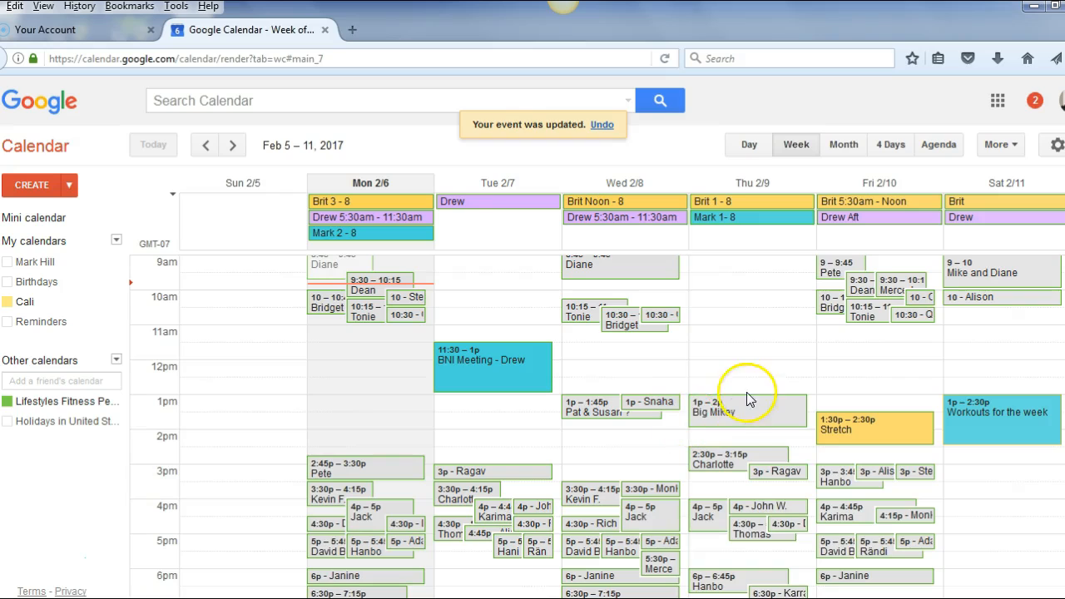
pyautogui.moveTo(752, 407)
pyautogui.mouseDown()
pyautogui.moveTo(838, 374)
pyautogui.moveTo(744, 388)
pyautogui.moveTo(740, 419)
pyautogui.moveTo(739, 405)
pyautogui.mouseUp()
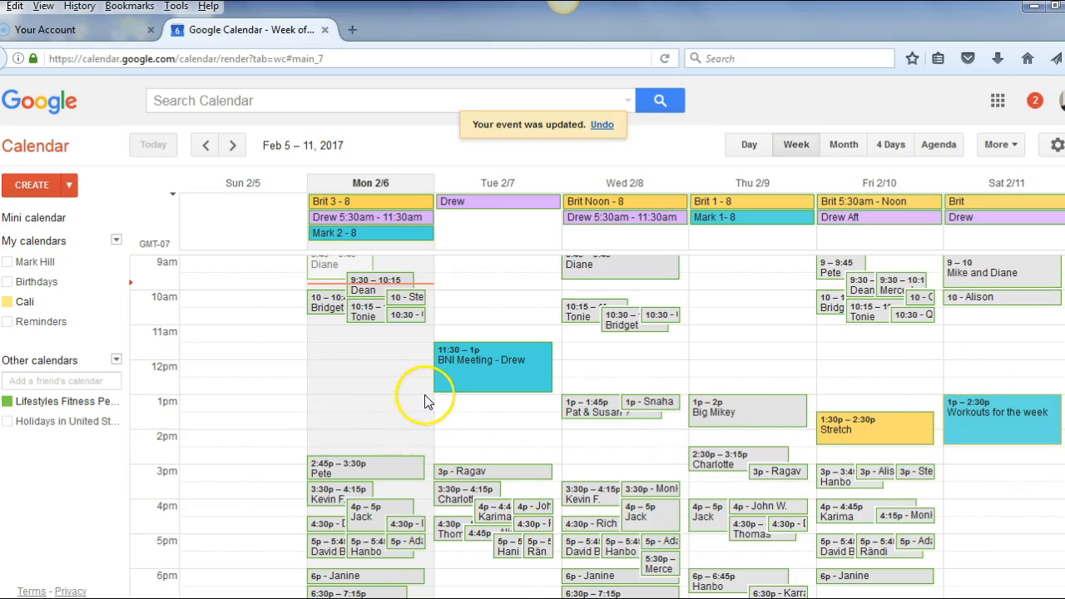
# Step: Start a new event on Wednesday, February 8 at 11:30am in the Lifestyles Fitness Personal Training calendar, titled with the new client's first name
pyautogui.click(575, 360)
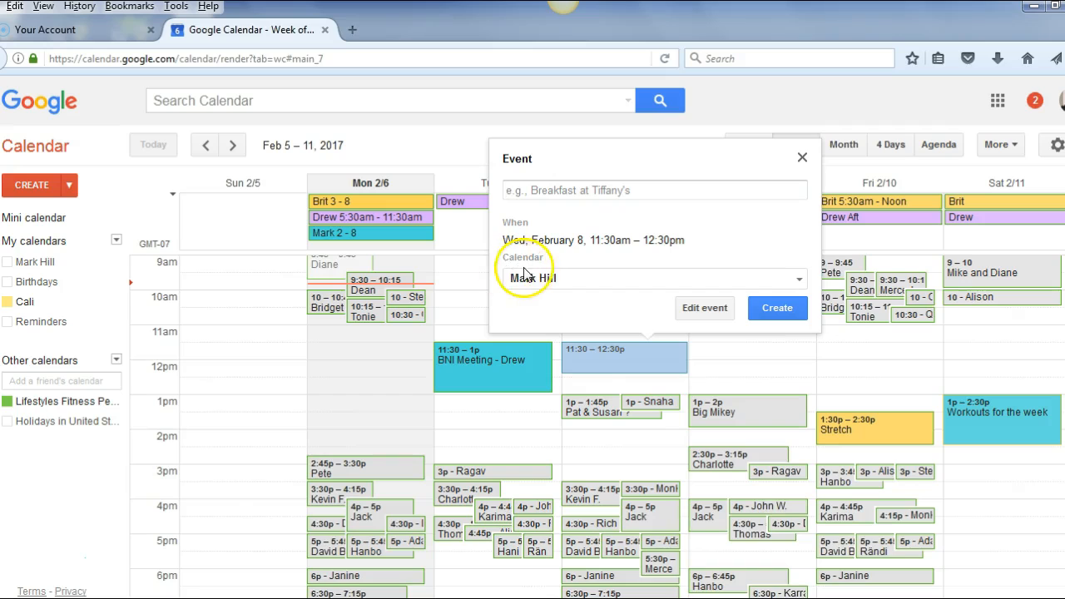
pyautogui.click(799, 279)
pyautogui.click(544, 345)
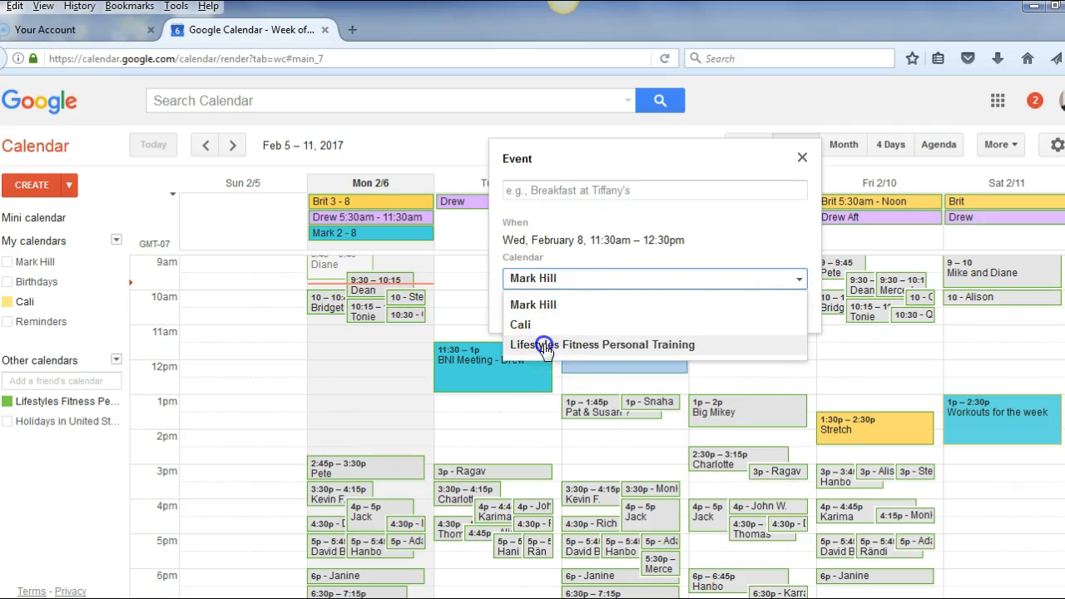
pyautogui.click(512, 190)
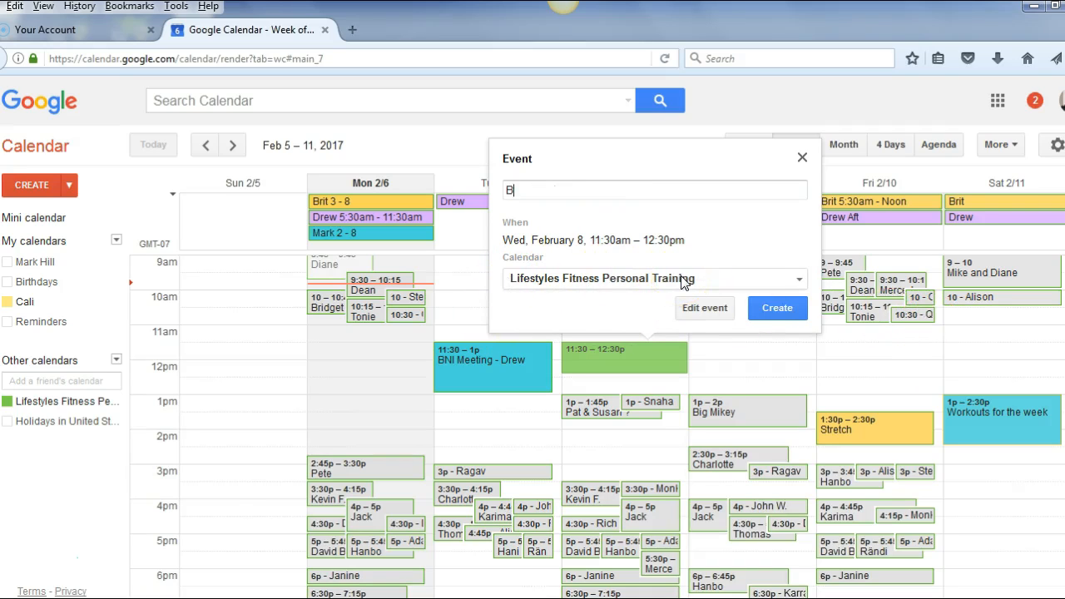
# Step: In the new event's full details, set the end time to 12:15pm, repeat it weekly on Wednesday and Thursday, and save it
pyautogui.click(699, 308)
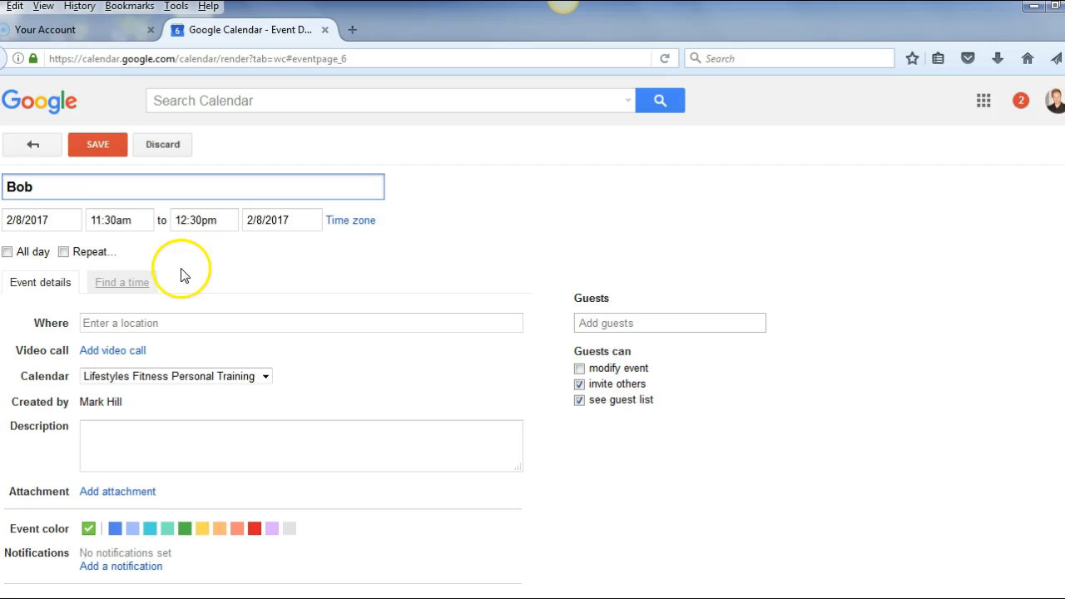
pyautogui.click(193, 217)
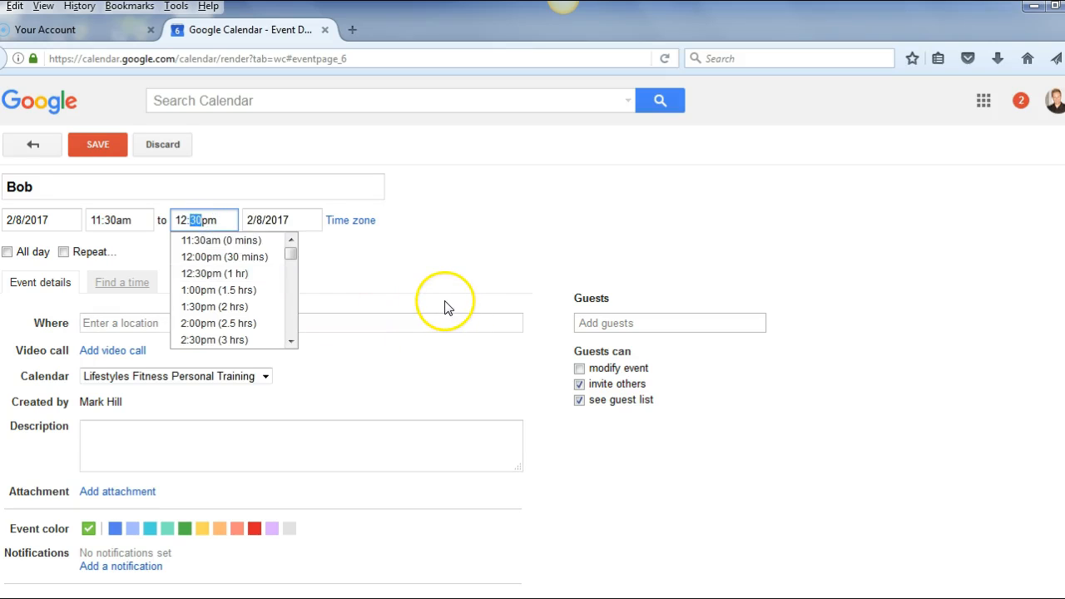
pyautogui.write('15')
pyautogui.click(257, 293)
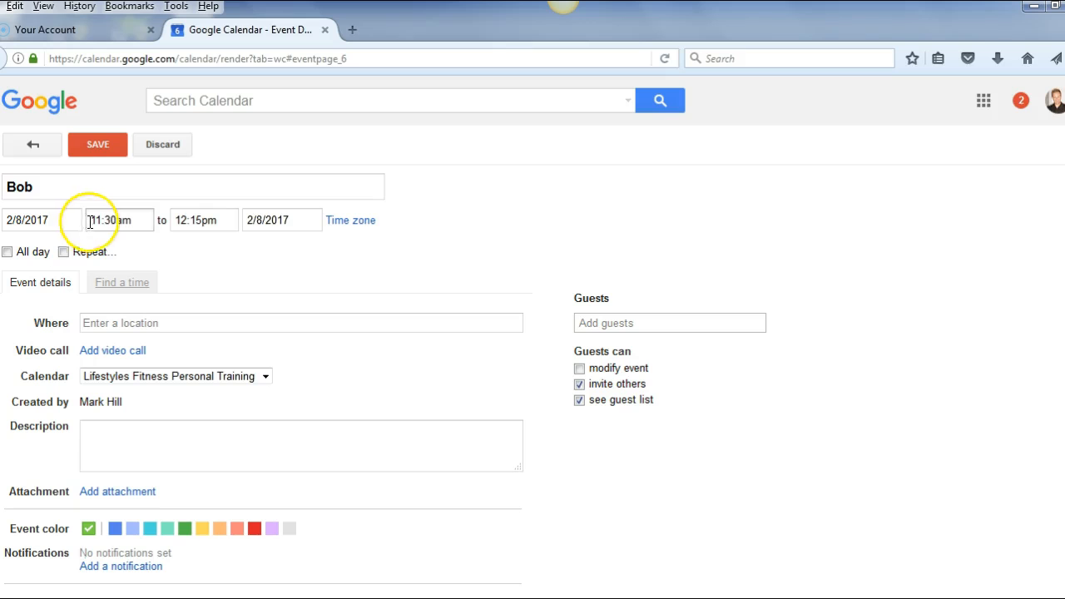
pyautogui.click(63, 252)
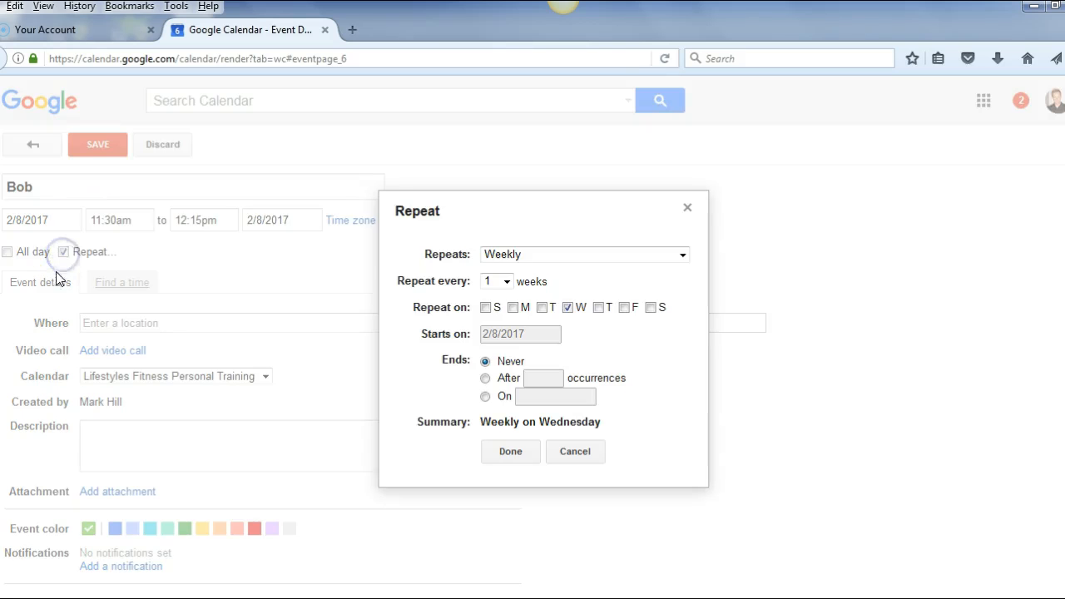
pyautogui.click(503, 441)
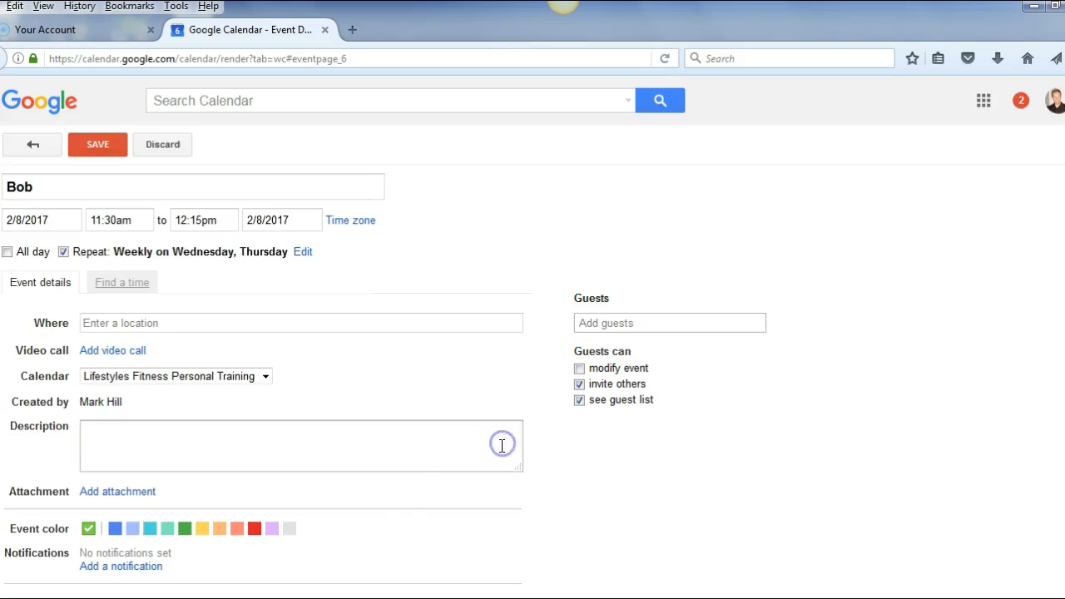
pyautogui.click(92, 147)
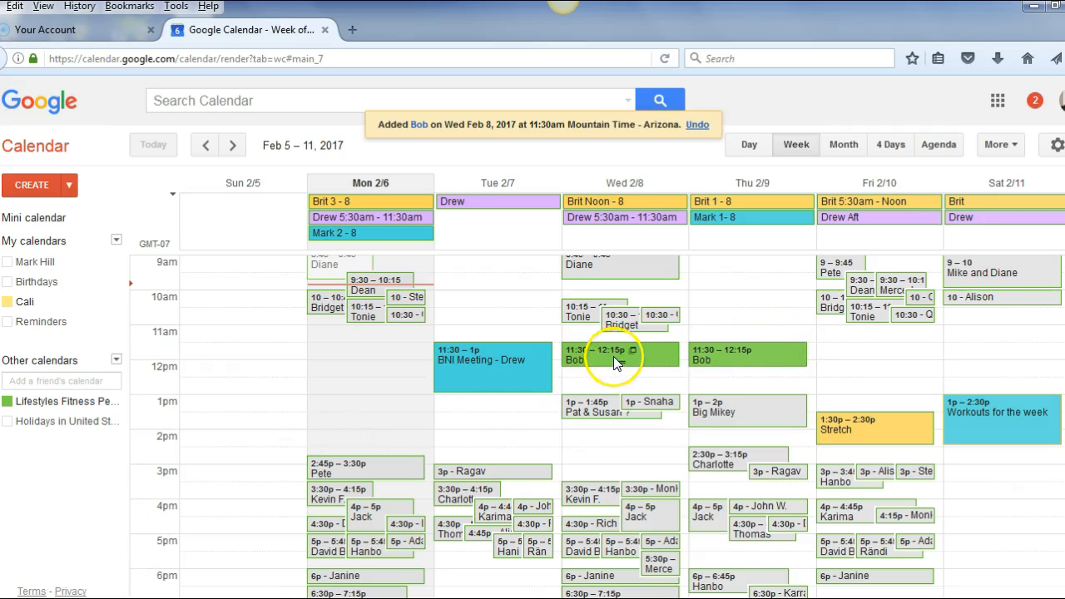
# Step: Change the event color of the new 11:30am Wednesday session to gray and apply it to all events in the series
pyautogui.click(629, 356)
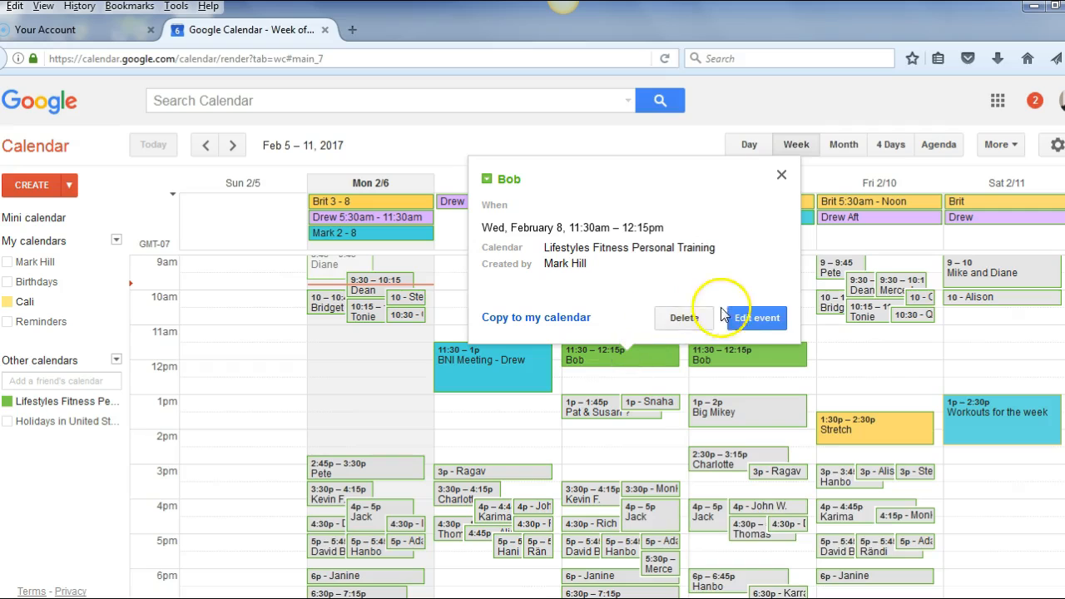
pyautogui.click(752, 315)
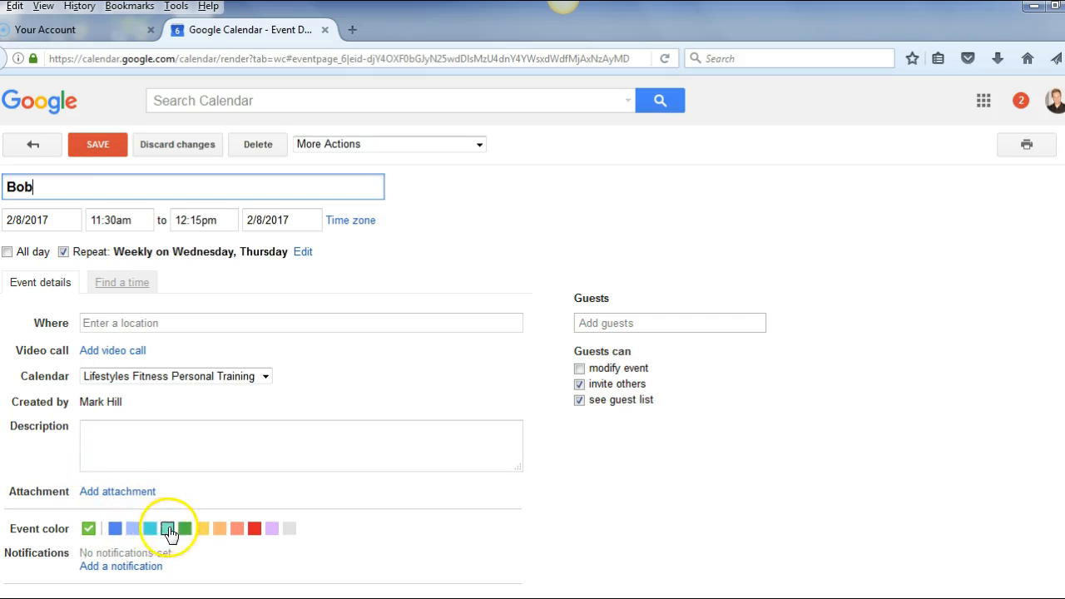
pyautogui.click(289, 530)
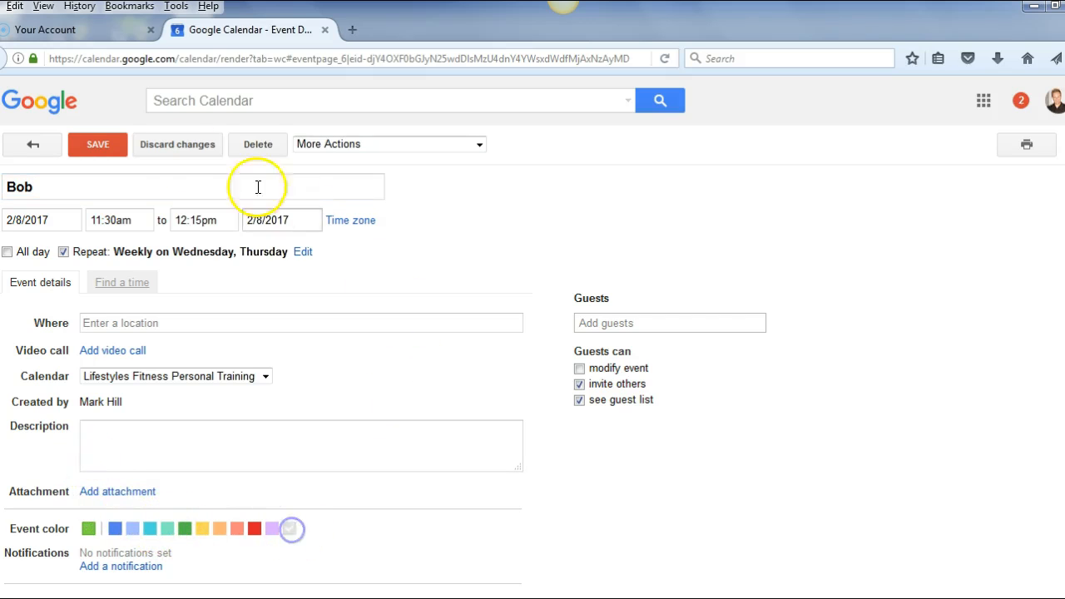
pyautogui.click(100, 145)
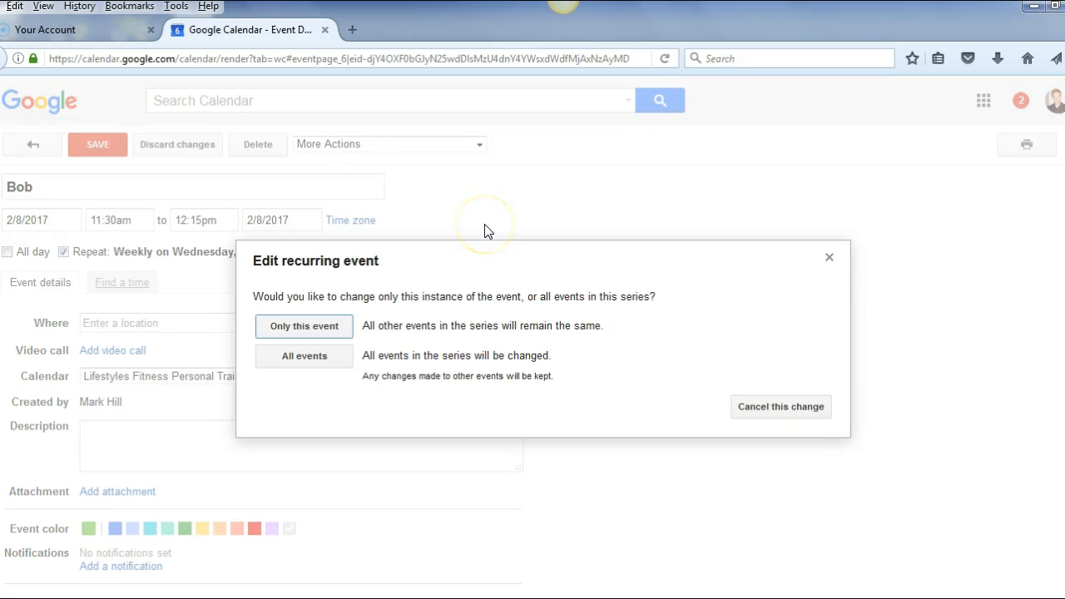
pyautogui.click(306, 363)
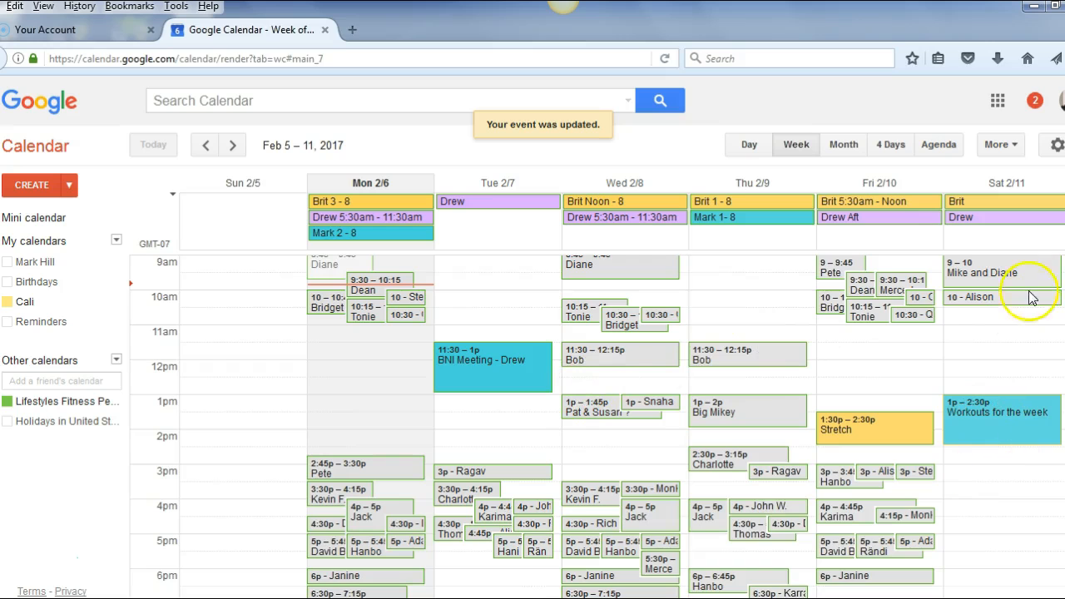
pyautogui.scroll(3, 996, 300)
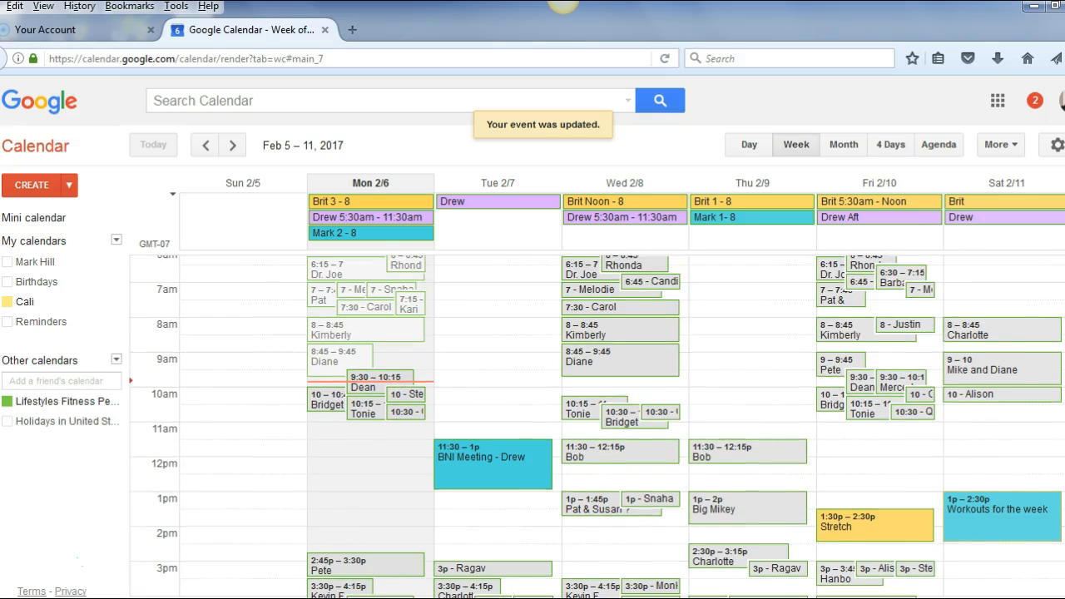
# Step: Start a new event on Saturday, February 11 at 7am in the Lifestyles Fitness Personal Training calendar, titled with the client's first name, and open its full details
pyautogui.click(996, 293)
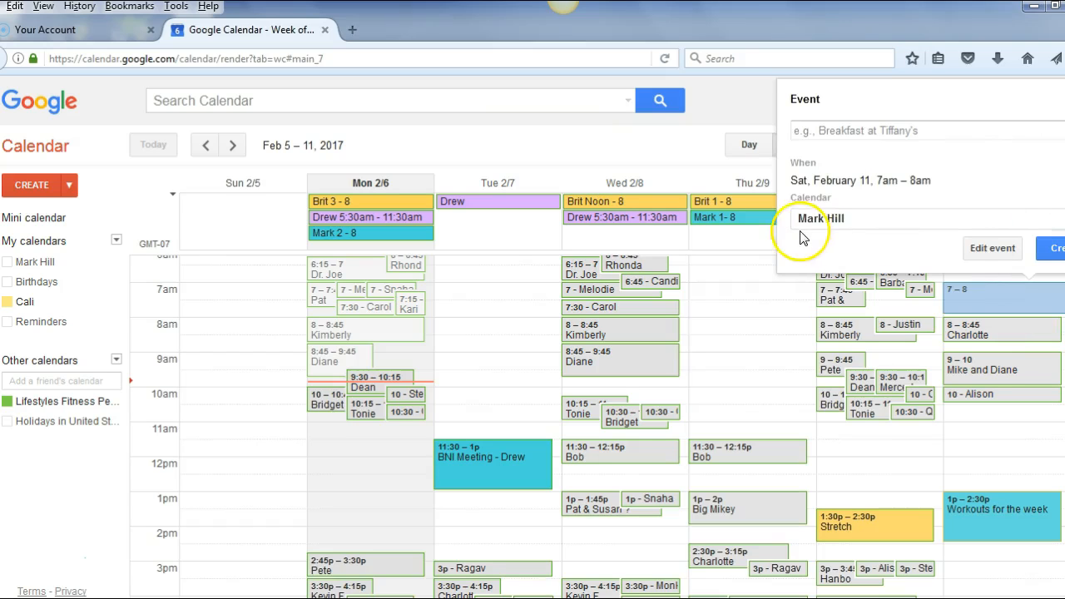
pyautogui.click(886, 233)
pyautogui.click(957, 286)
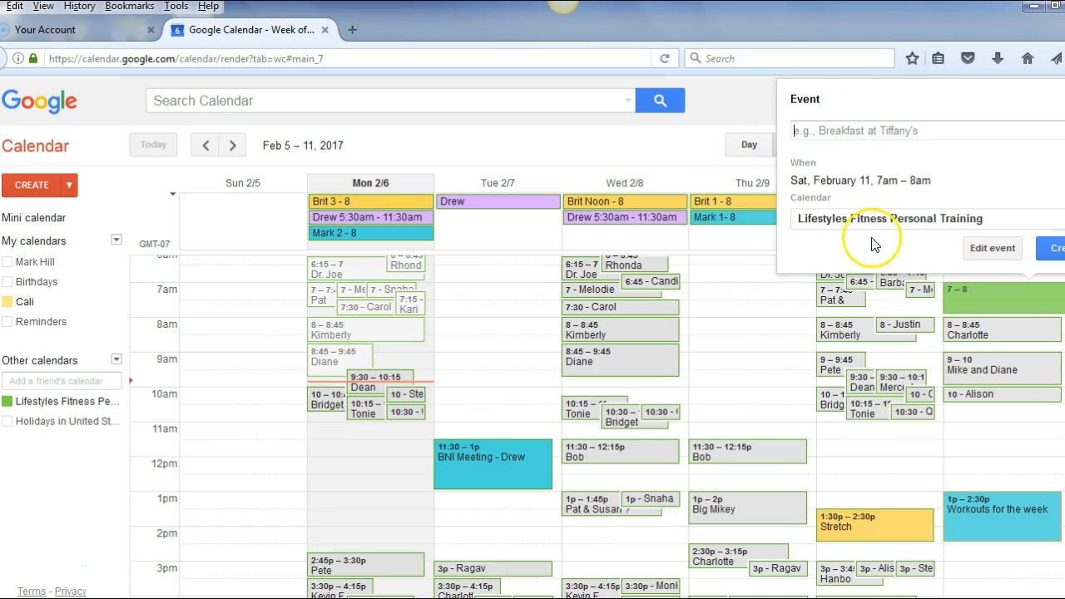
pyautogui.write('Bob')
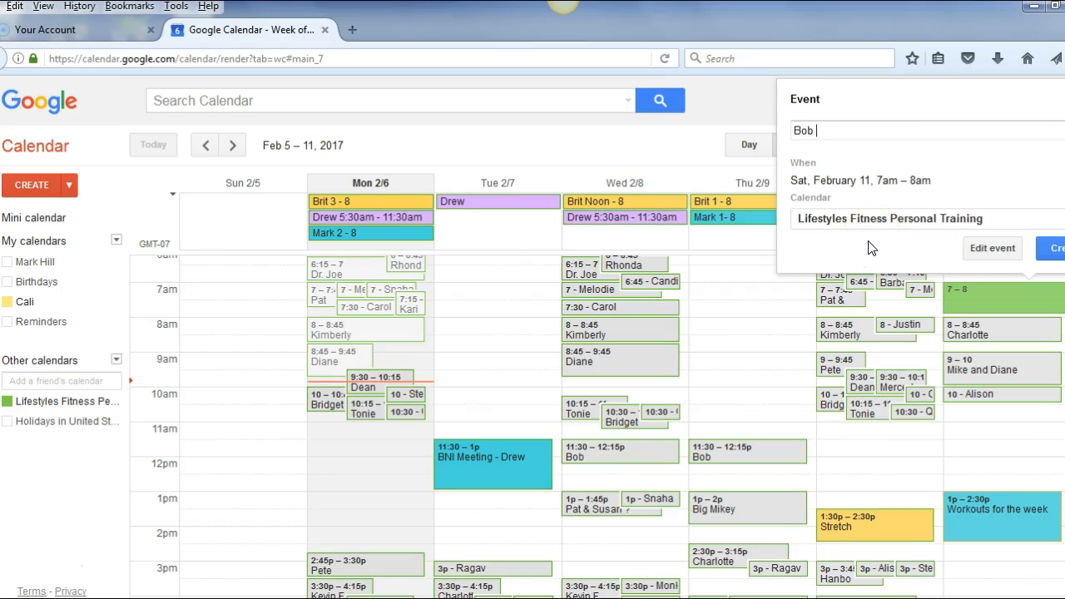
pyautogui.click(986, 248)
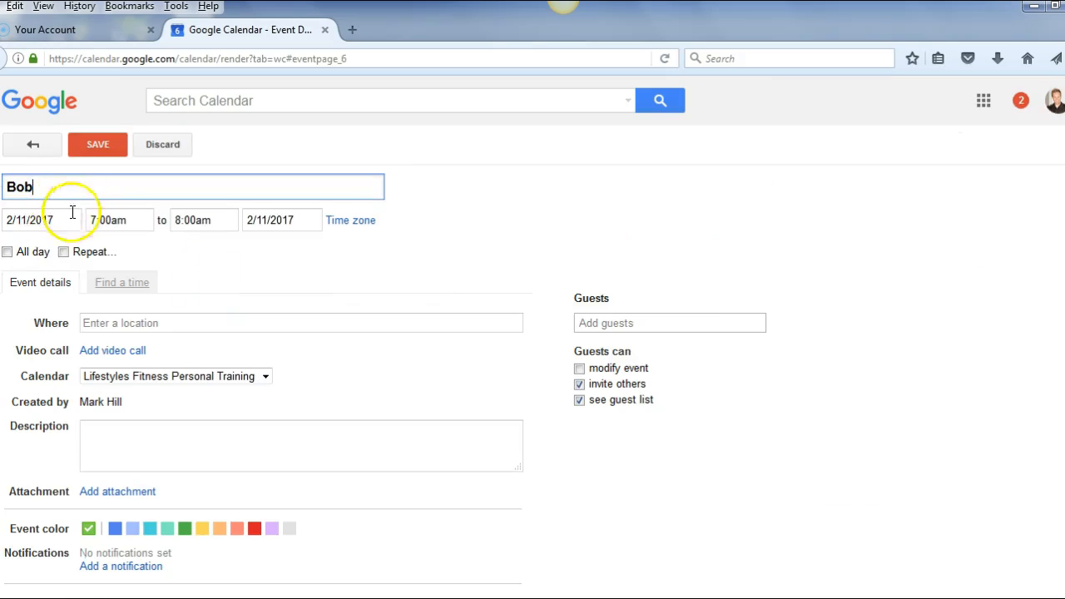
# Step: Set the new Saturday event's end time to 7:45am, color it gray, and save it
pyautogui.click(191, 220)
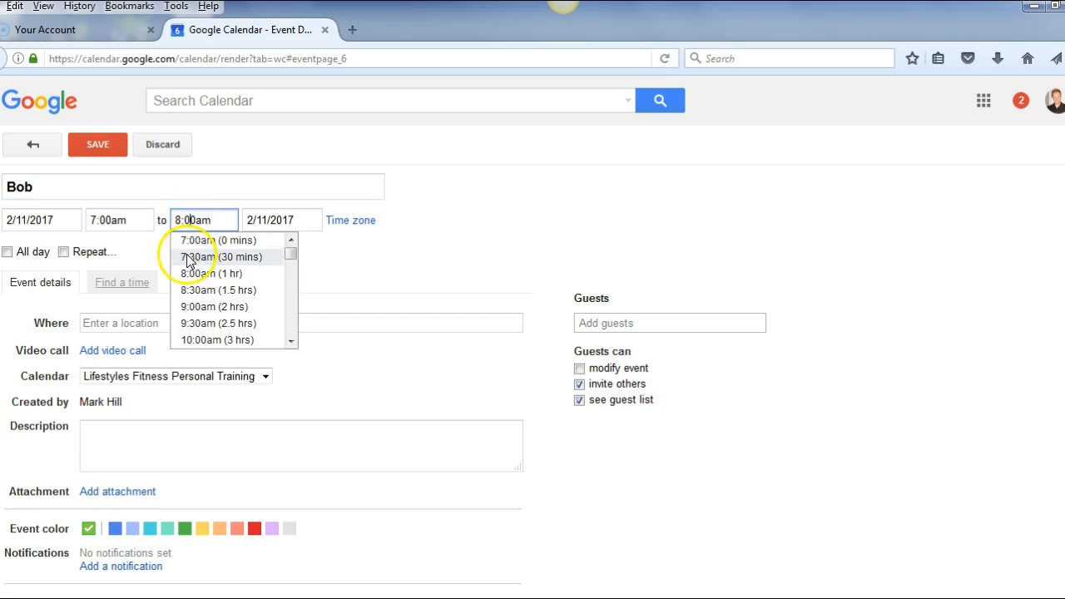
pyautogui.click(186, 256)
pyautogui.click(190, 218)
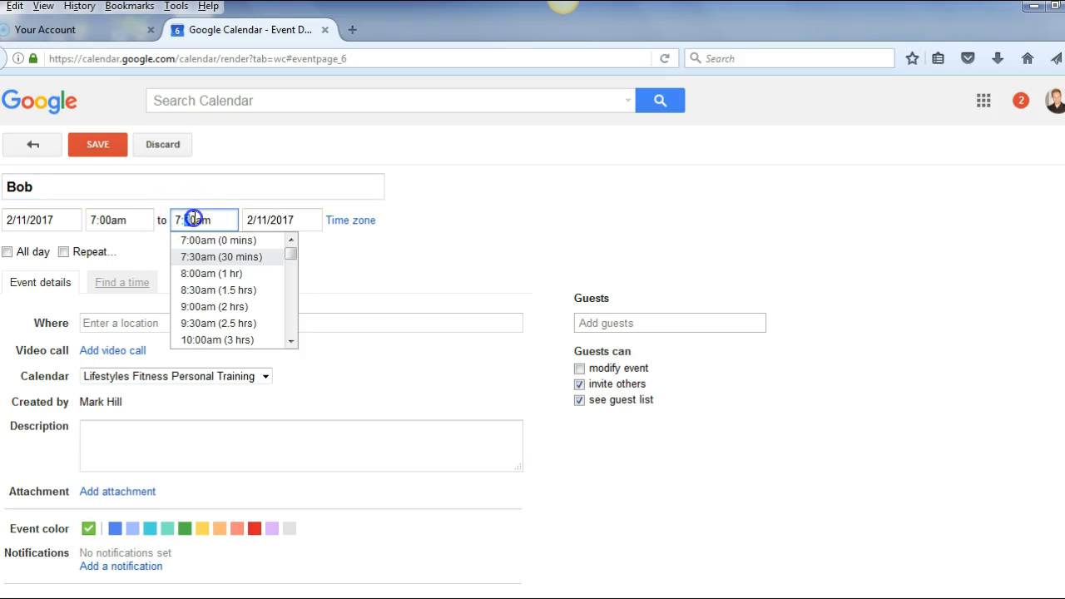
pyautogui.write('45')
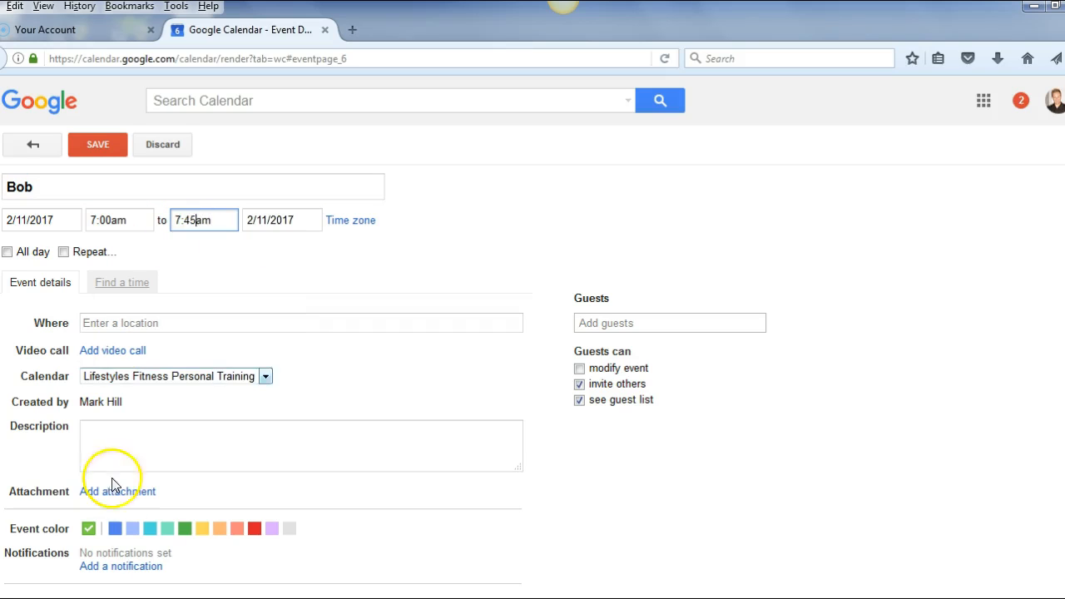
pyautogui.click(289, 528)
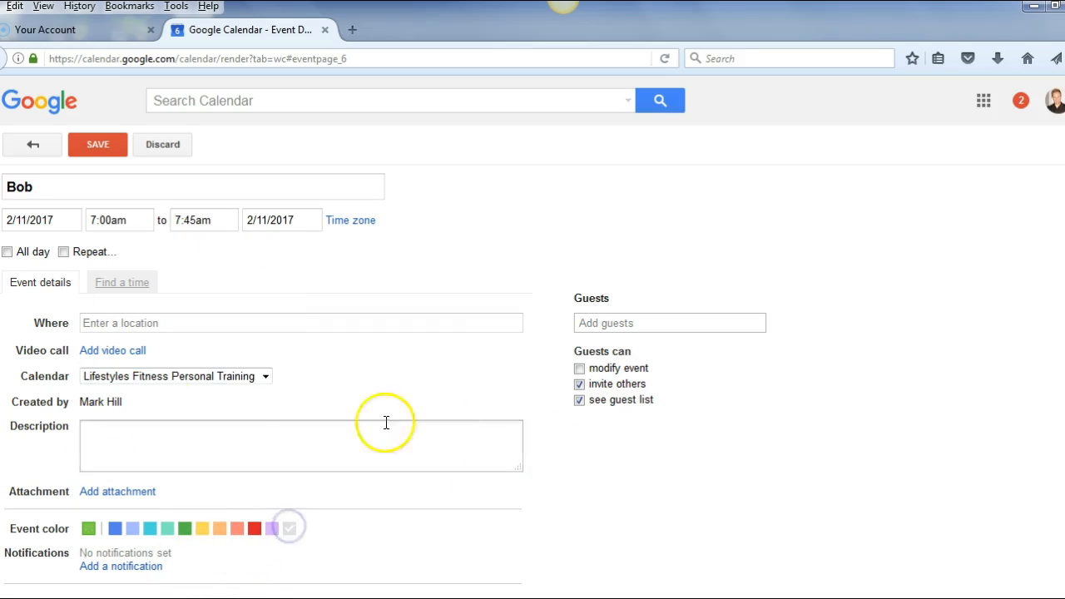
pyautogui.click(99, 150)
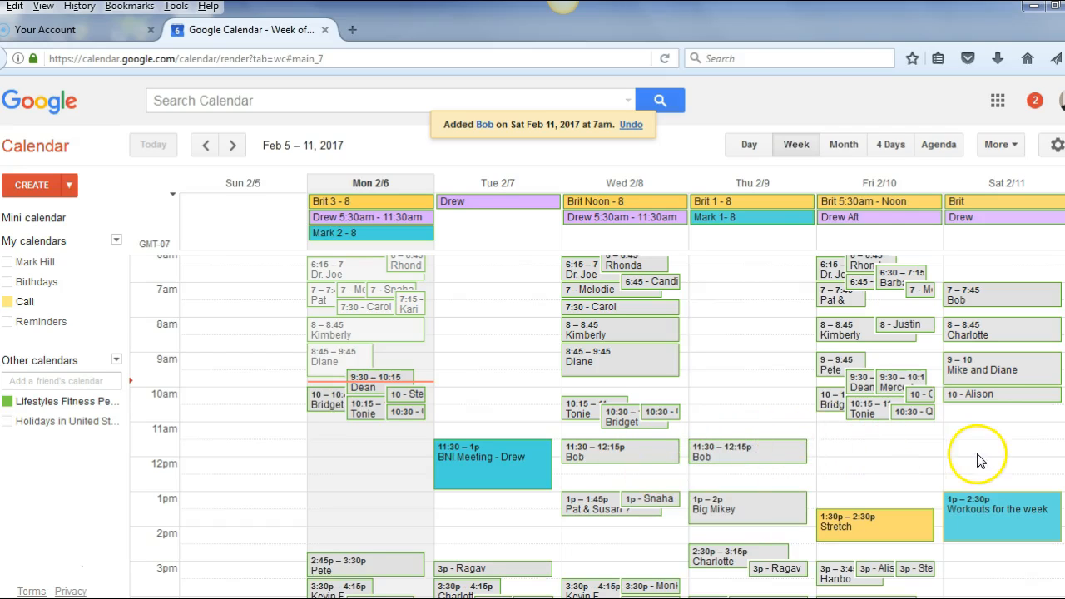
# Step: Change the Thursday 2/9 11:30am session to repeat weekly on Wednesday and Friday, and apply it to the following events
pyautogui.click(729, 449)
pyautogui.click(858, 414)
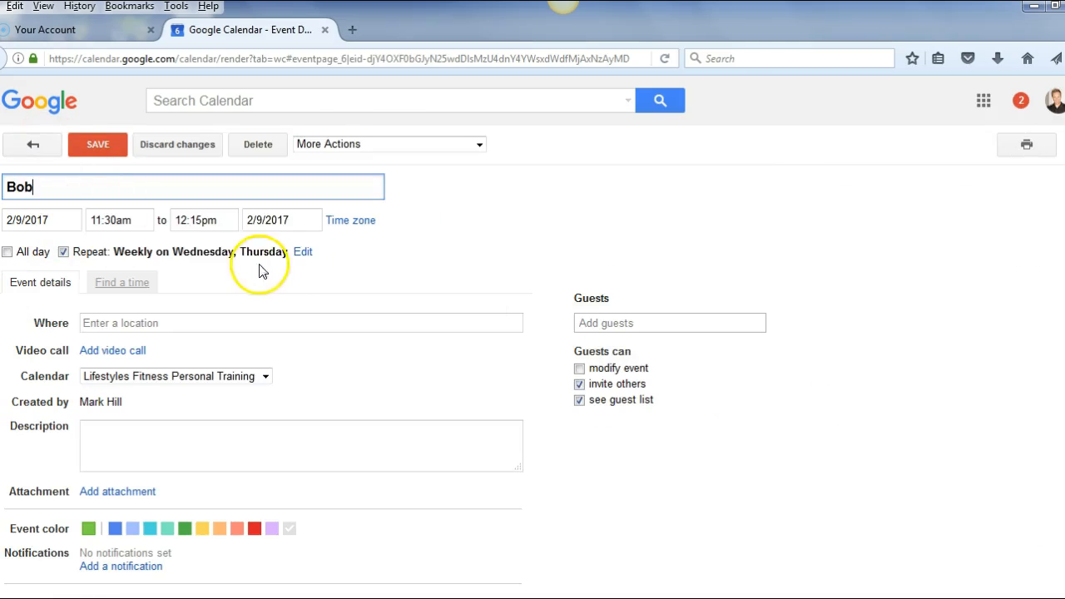
pyautogui.click(305, 256)
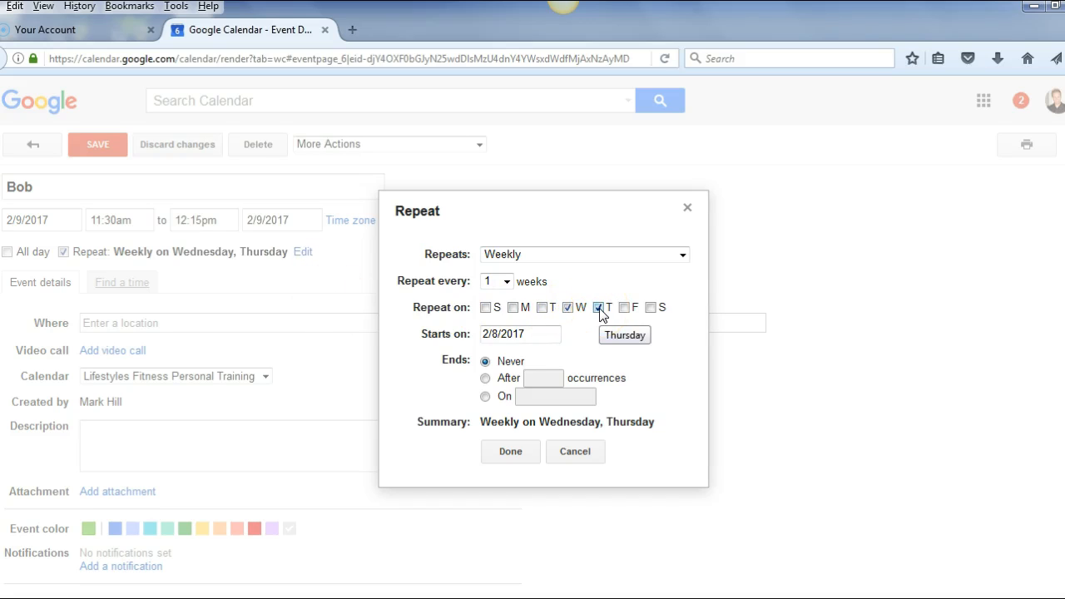
pyautogui.click(599, 308)
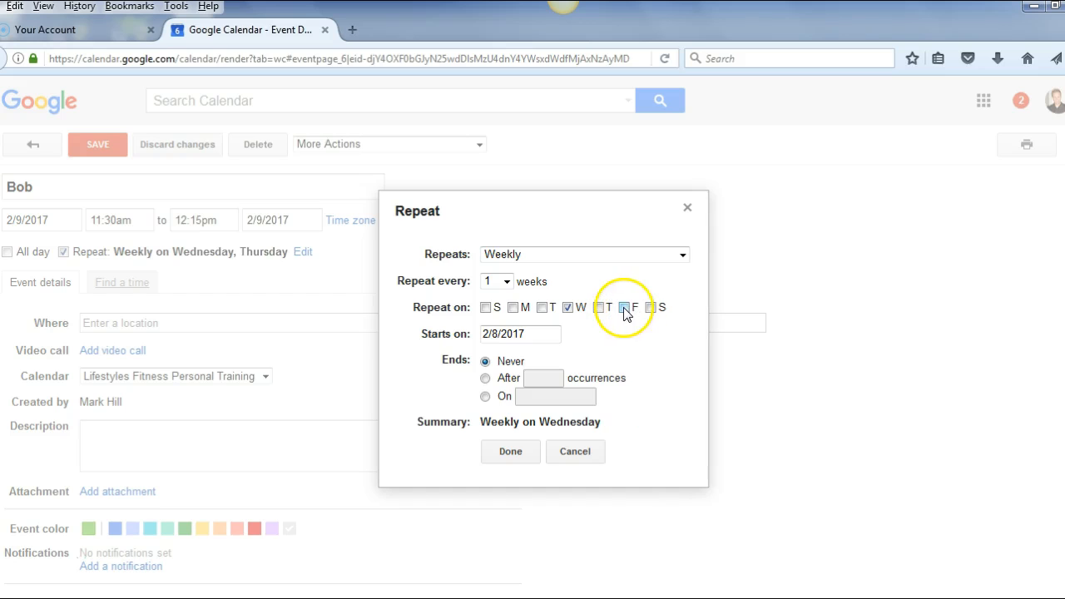
pyautogui.click(625, 307)
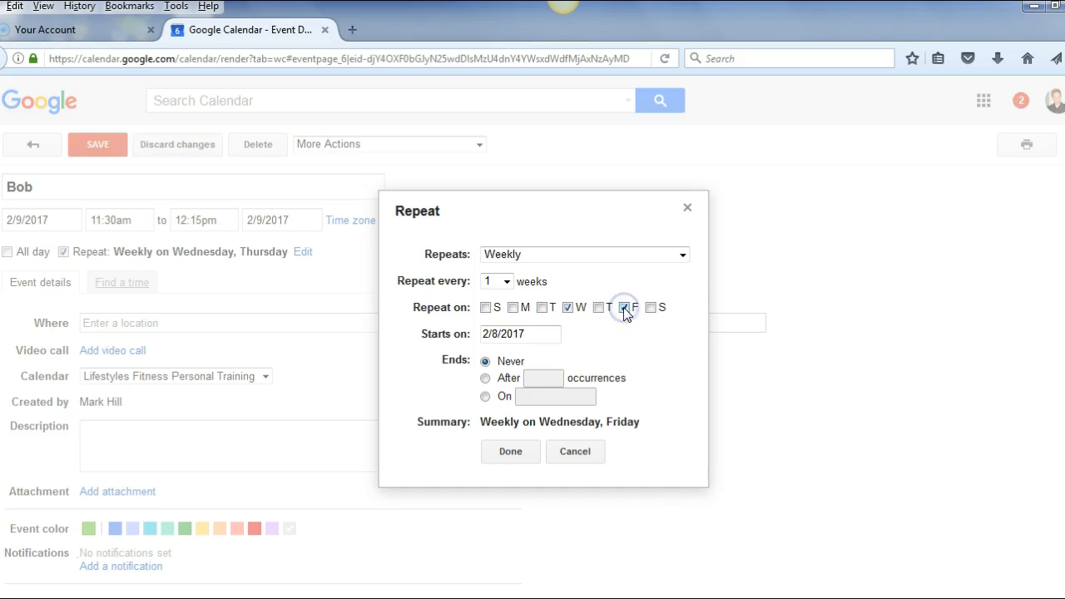
pyautogui.click(511, 452)
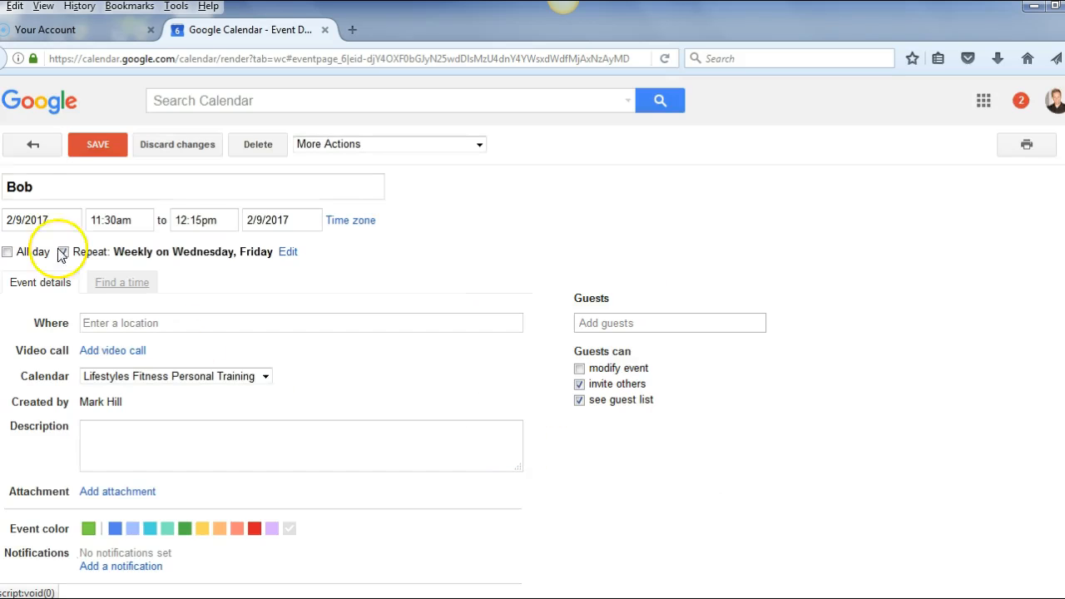
pyautogui.click(89, 145)
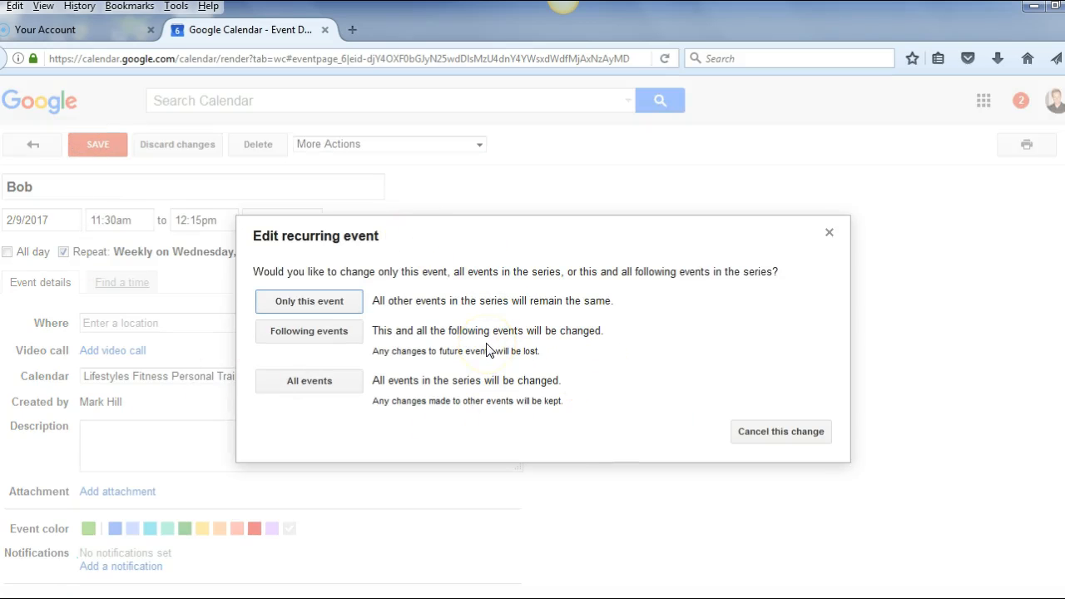
pyautogui.click(318, 333)
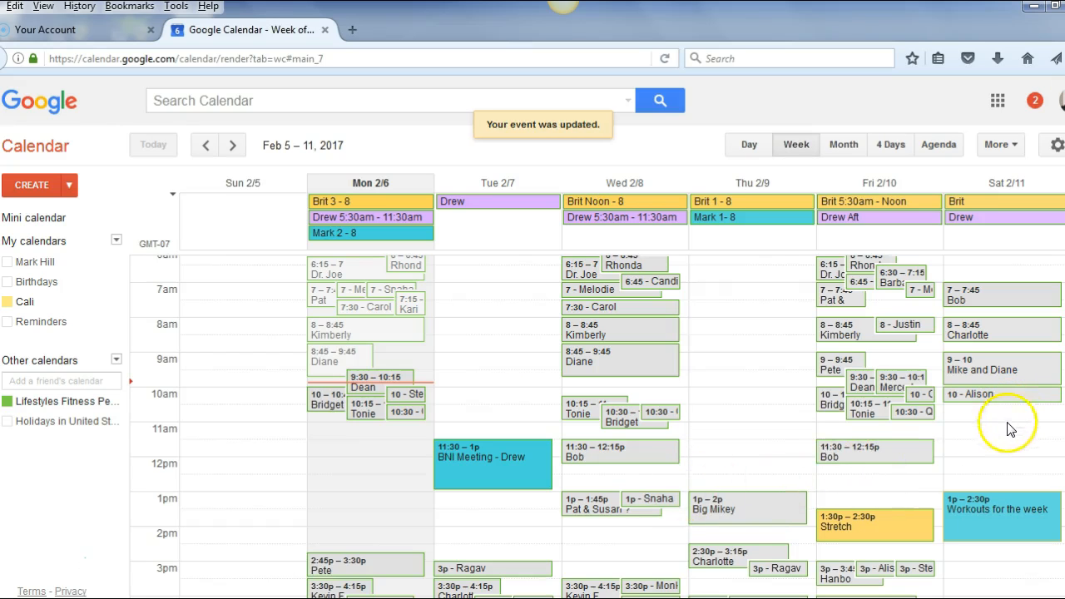
# Step: Delete only the Friday 2/10 instance of the recurring 11:30am session
pyautogui.click(907, 450)
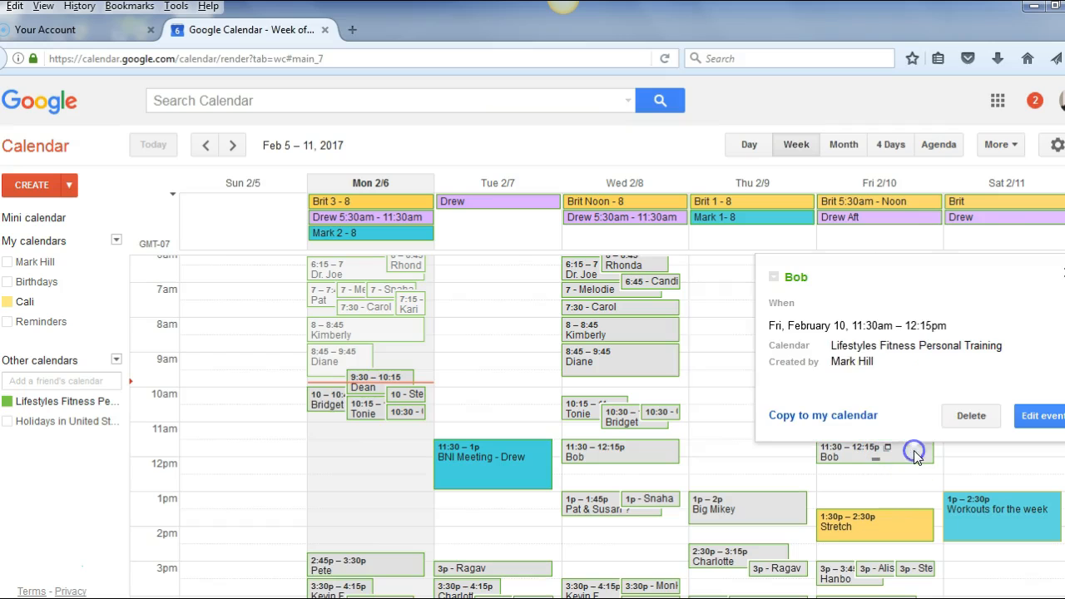
pyautogui.click(969, 417)
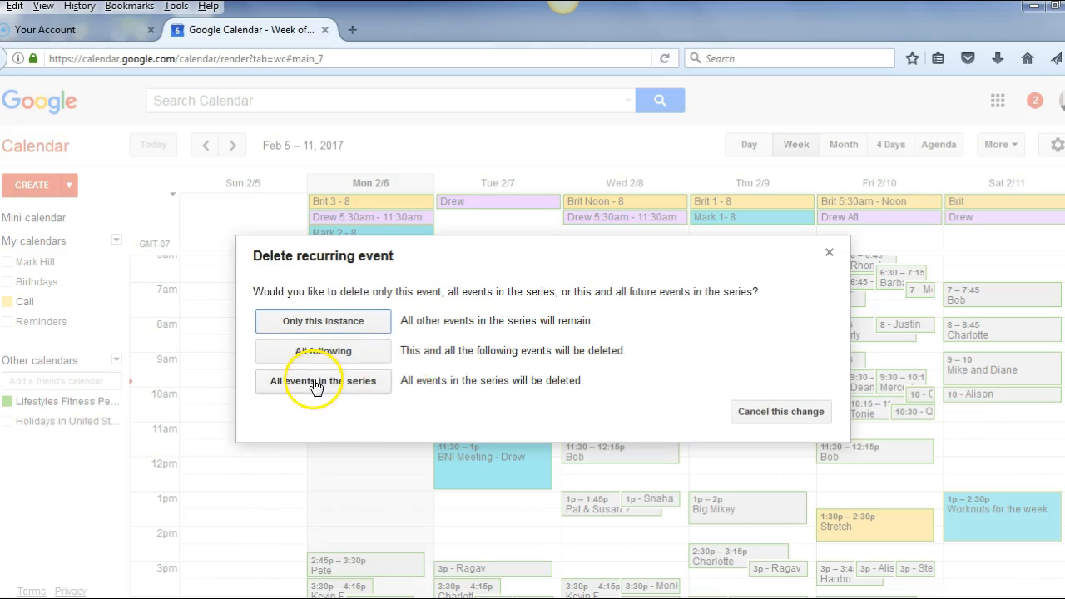
pyautogui.click(354, 321)
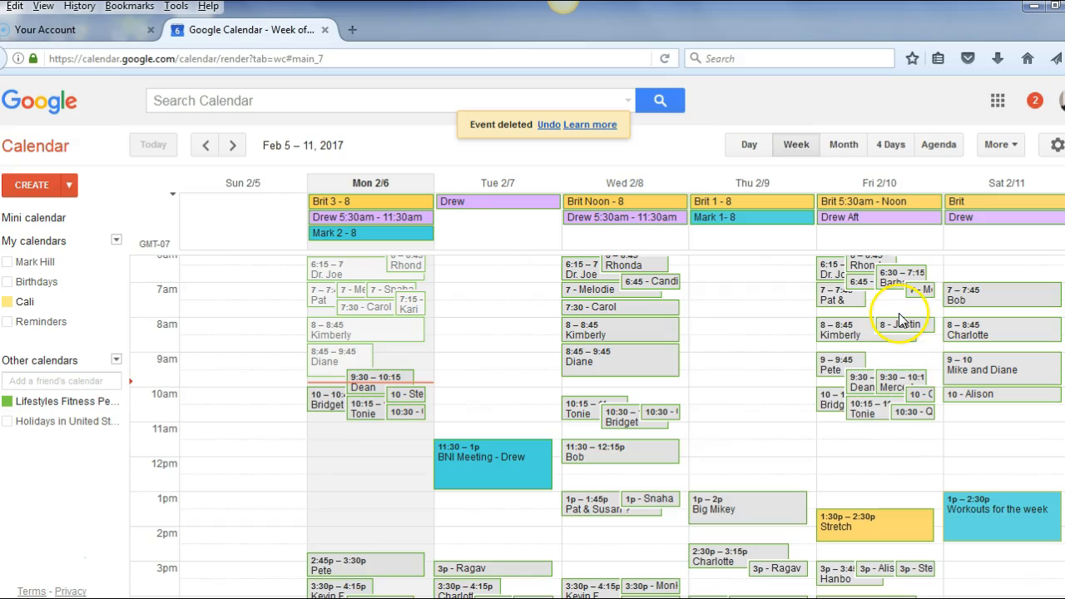
# Step: In the week of Feb 12 – 18, open the Friday 8am session, review its recurring deletion choices, and return to the calendar without deleting it
pyautogui.click(770, 430)
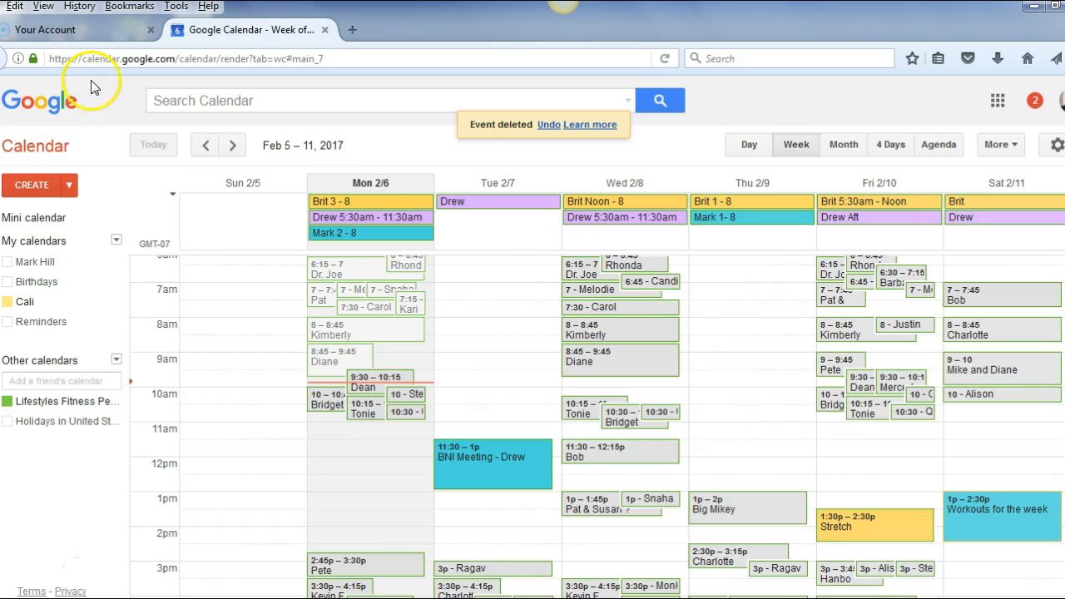
pyautogui.click(232, 144)
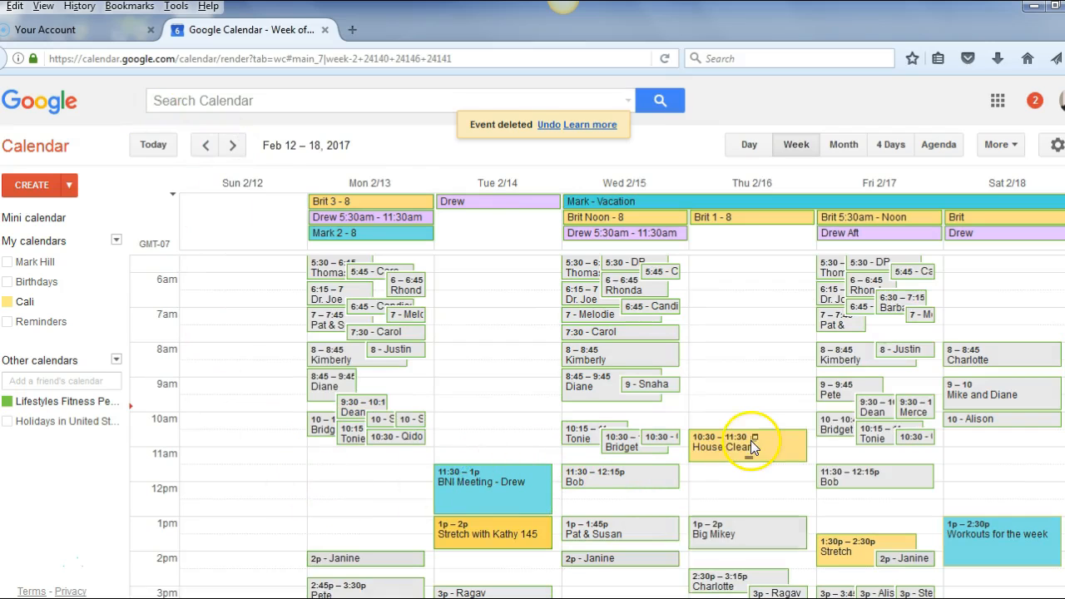
pyautogui.click(841, 360)
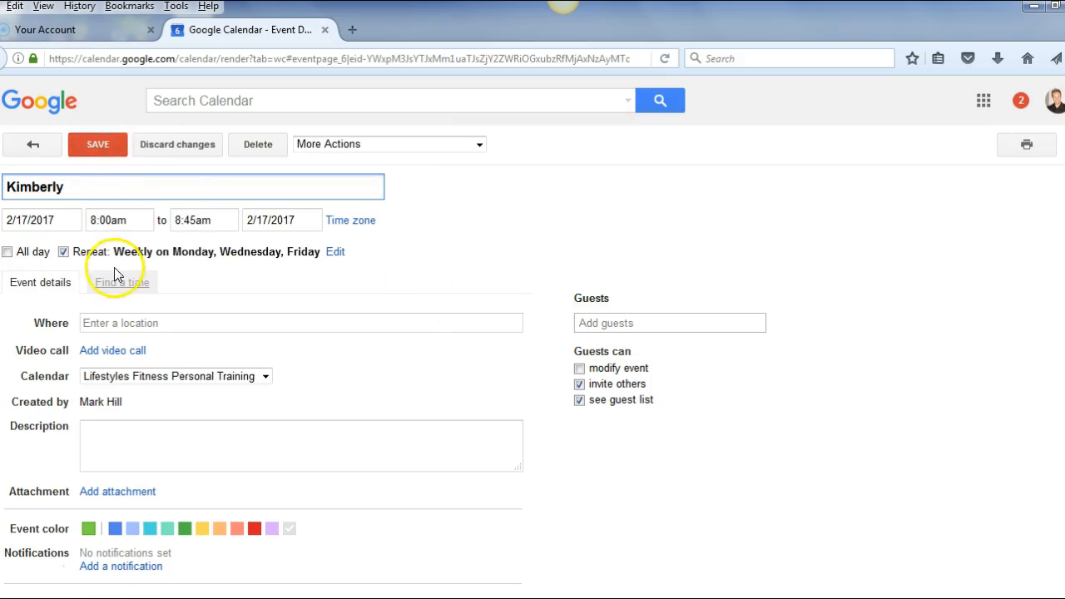
pyautogui.click(259, 146)
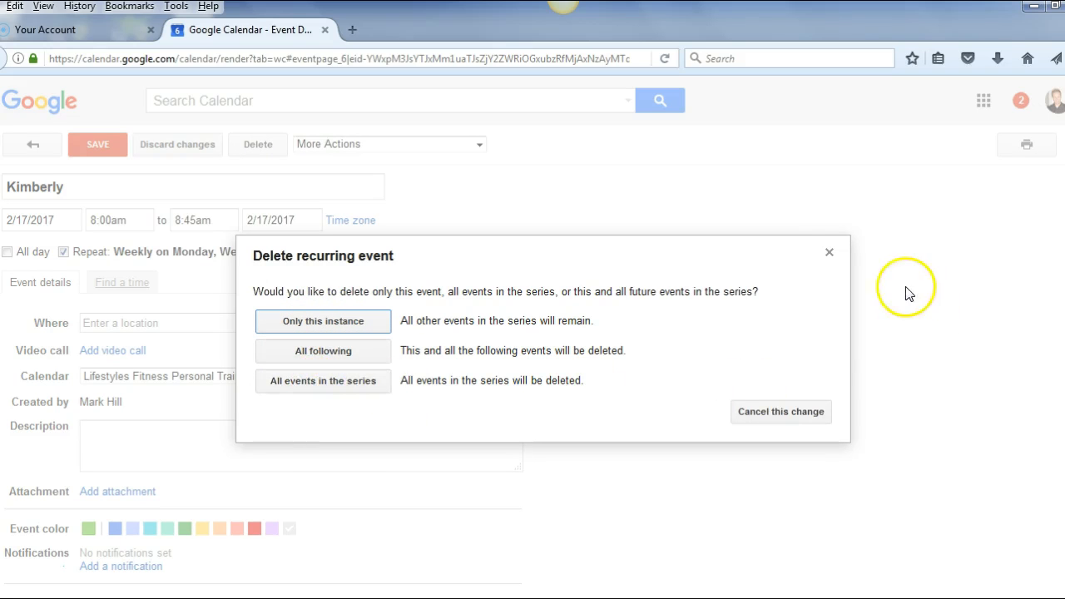
pyautogui.click(757, 410)
pyautogui.click(98, 148)
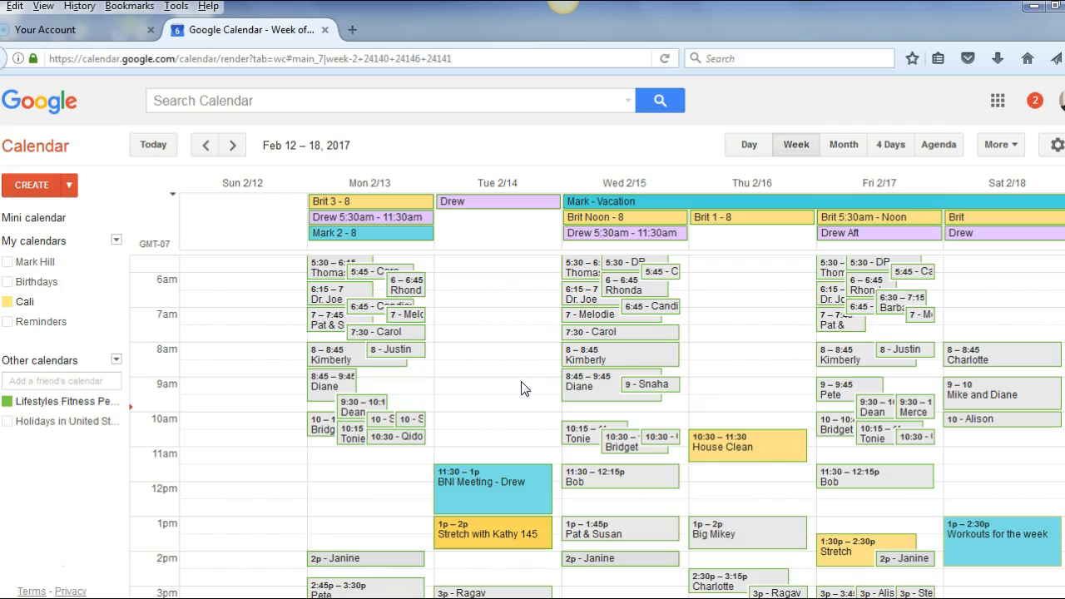
# Step: Check the details of the all-day Thursday 2/16 shift, and move the purple all-day Tuesday 2/14 shift to Thursday and back
pyautogui.doubleClick(712, 217)
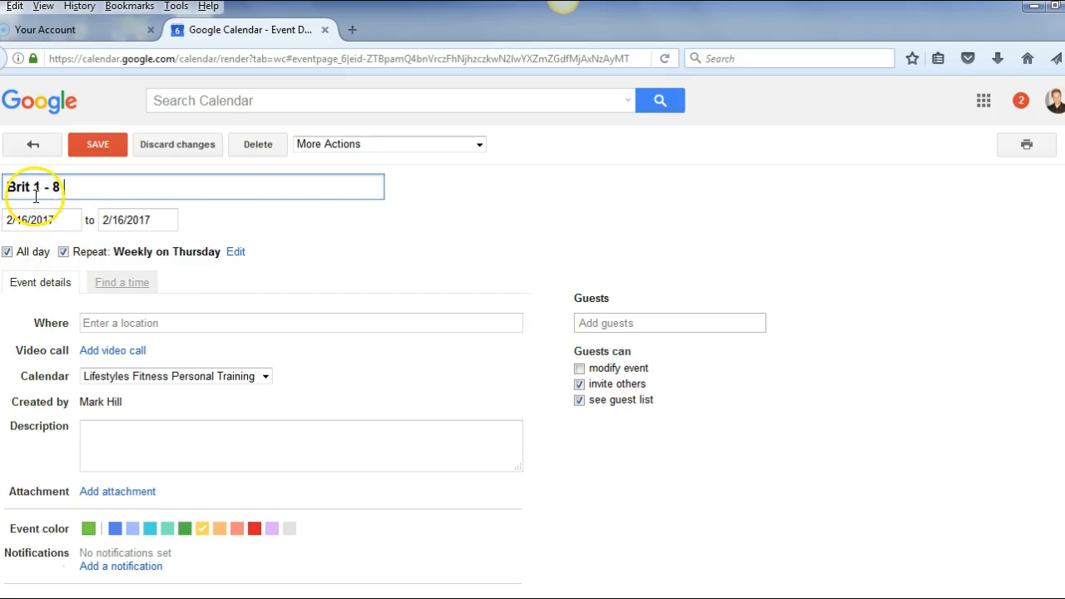
pyautogui.click(93, 146)
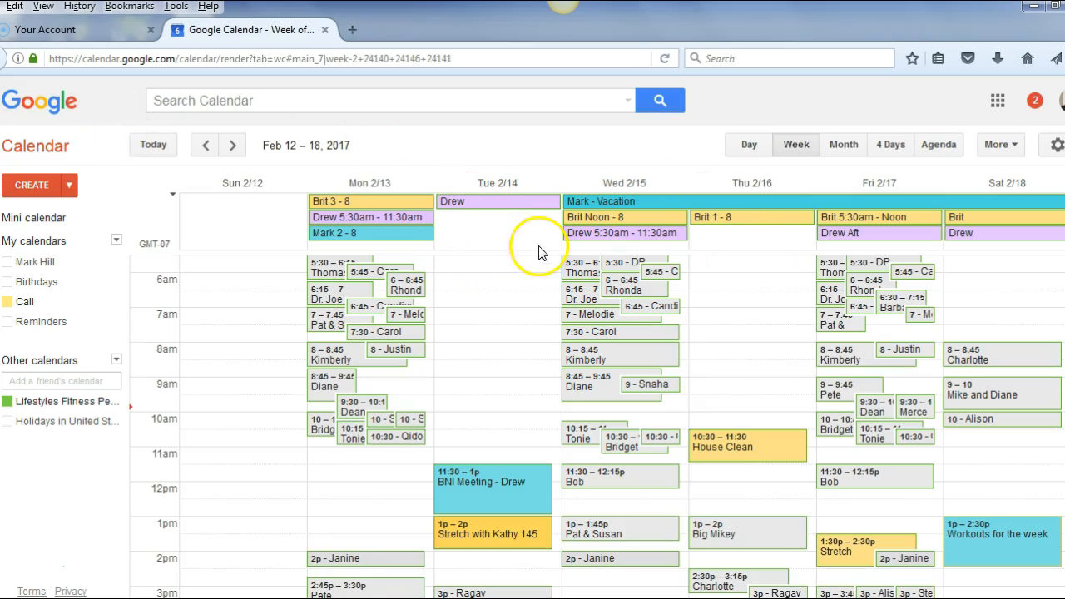
pyautogui.moveTo(520, 213); pyautogui.dragTo(732, 235)
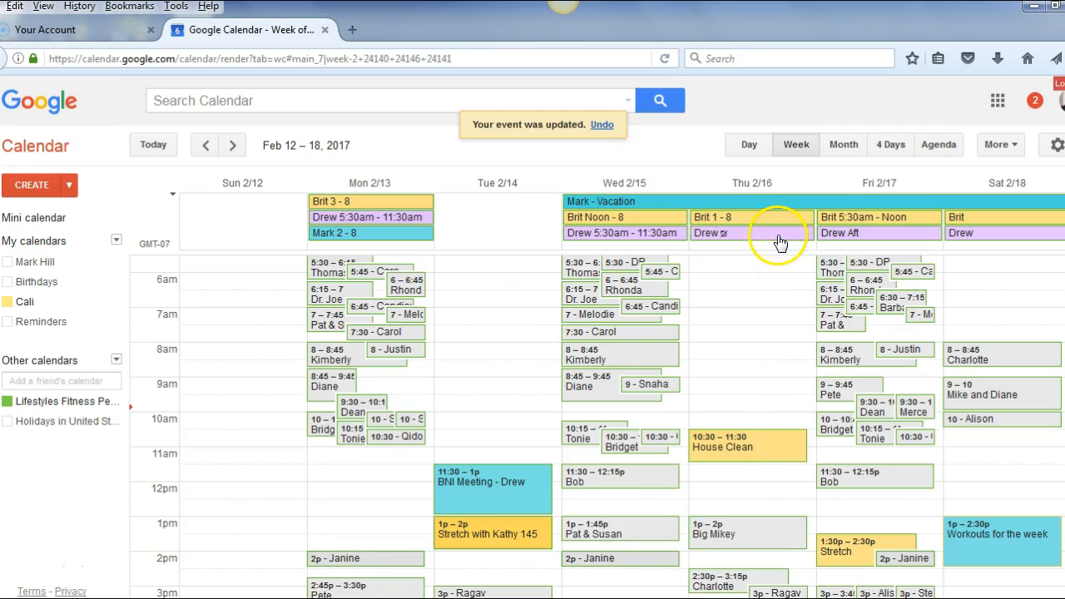
pyautogui.moveTo(779, 232); pyautogui.dragTo(513, 218)
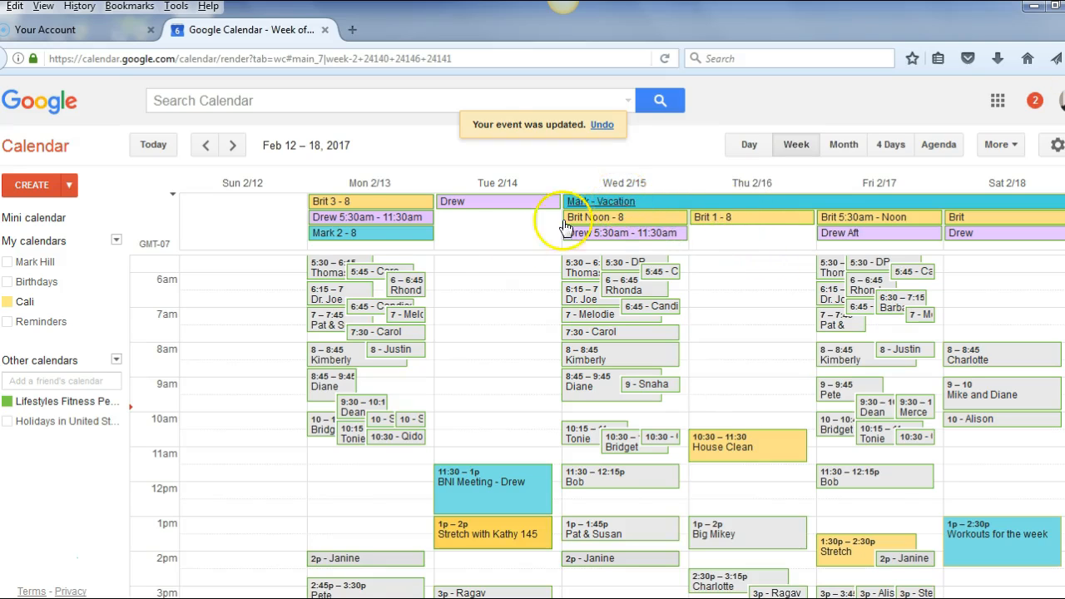
# Step: Start an event on Tuesday, February 14 in the Lifestyles Fitness Personal Training calendar, titled with the trainer's first name and the hours 3 - 6
pyautogui.click(466, 239)
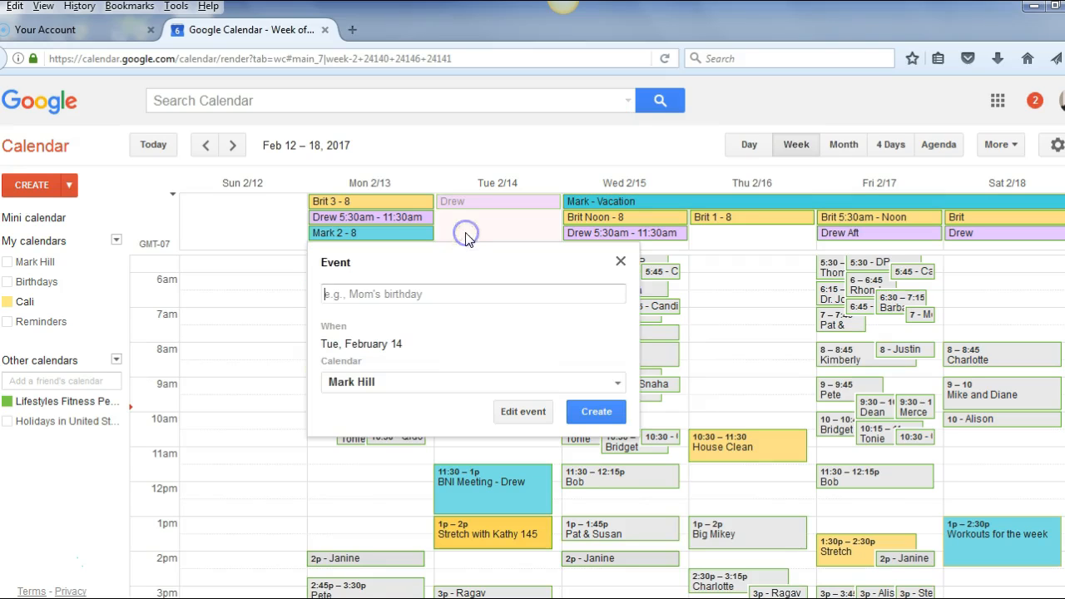
pyautogui.click(613, 382)
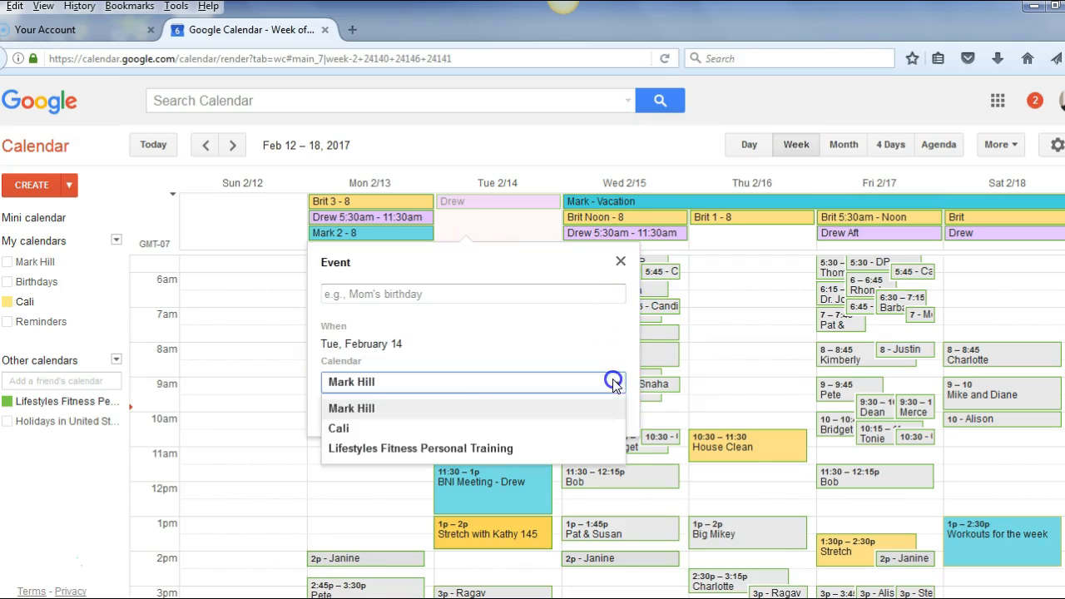
pyautogui.click(371, 447)
pyautogui.click(354, 296)
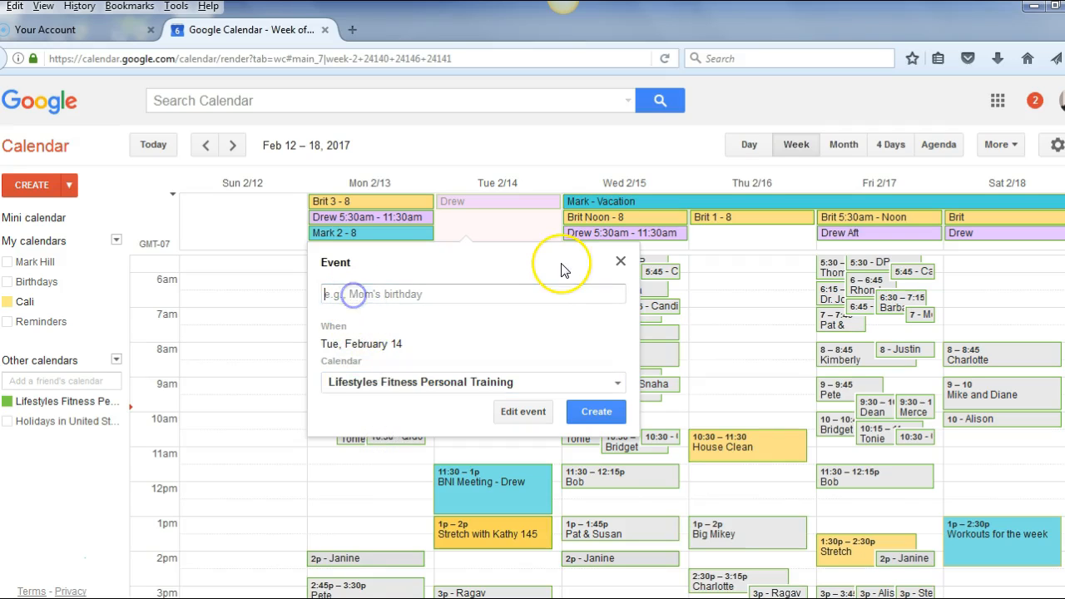
pyautogui.write('Brit 3 - 6')
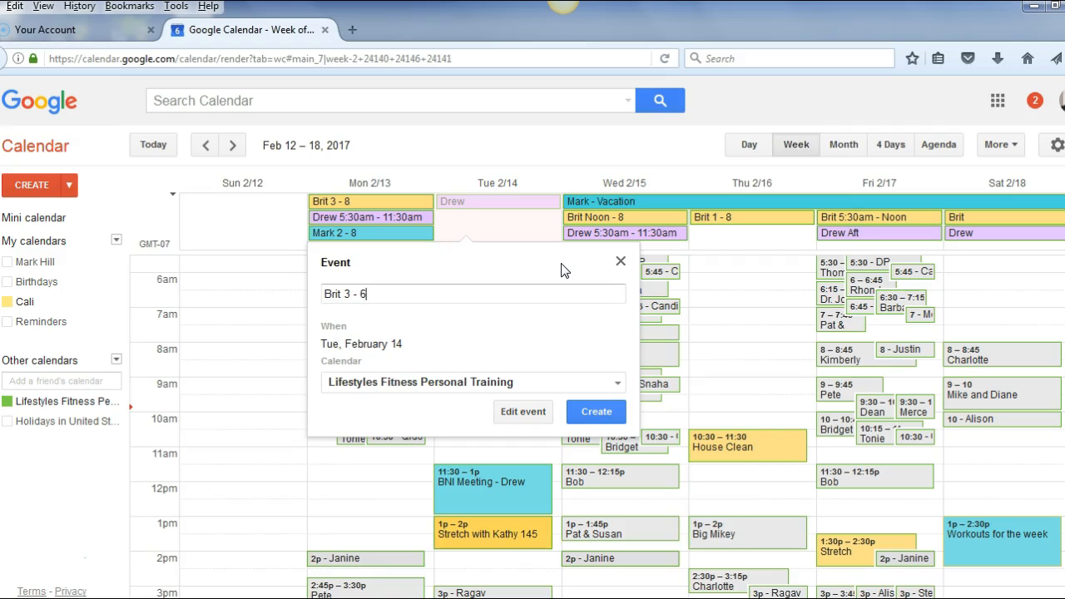
# Step: In the new shift's full details, color it yellow, make it all day with 3 - 6 in the title, and save it
pyautogui.click(524, 411)
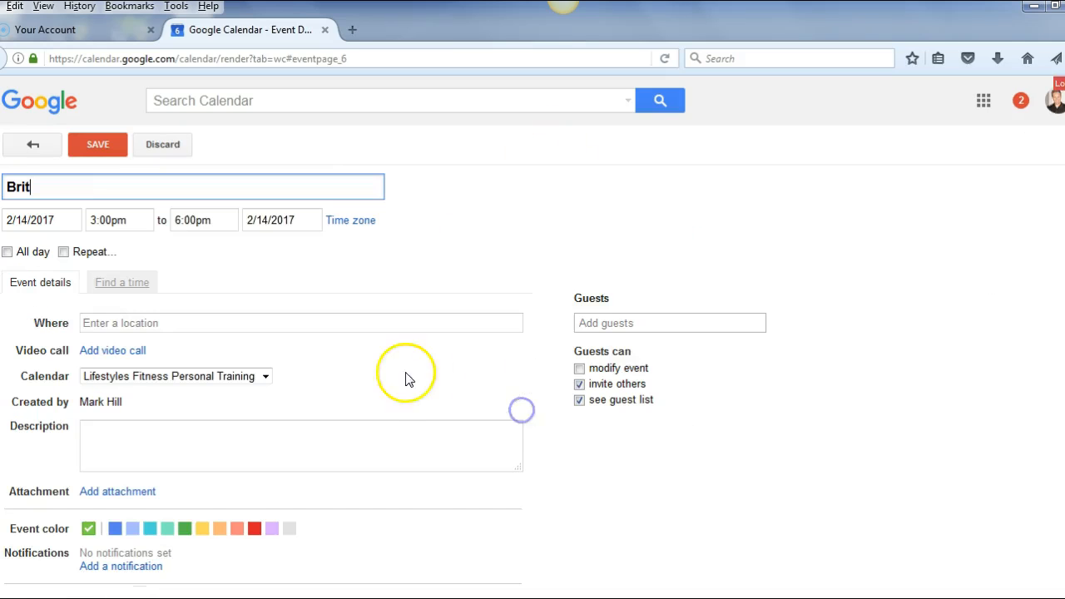
pyautogui.click(202, 529)
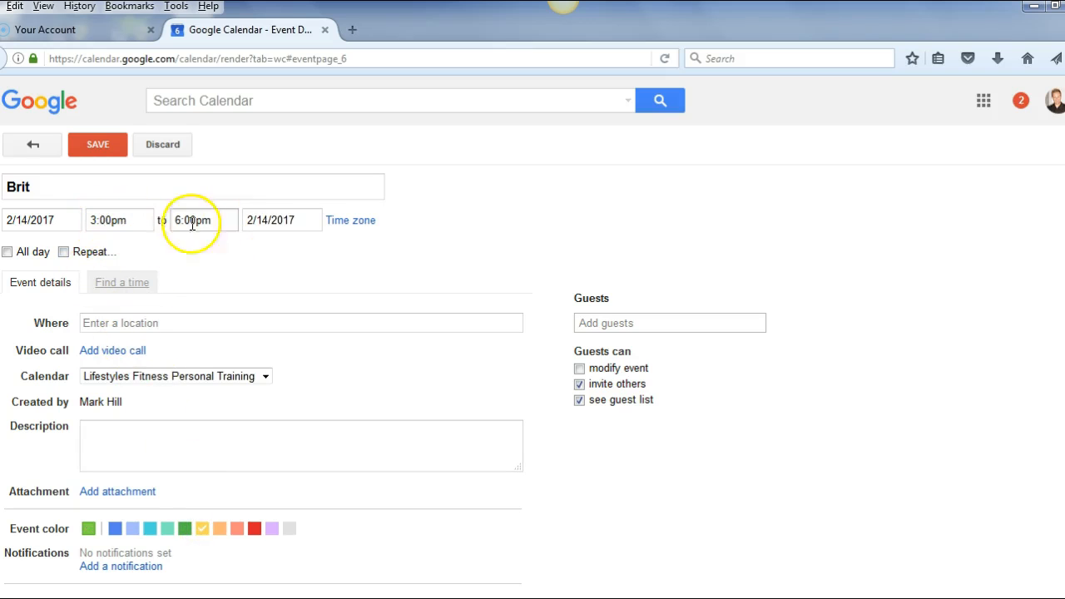
pyautogui.click(7, 252)
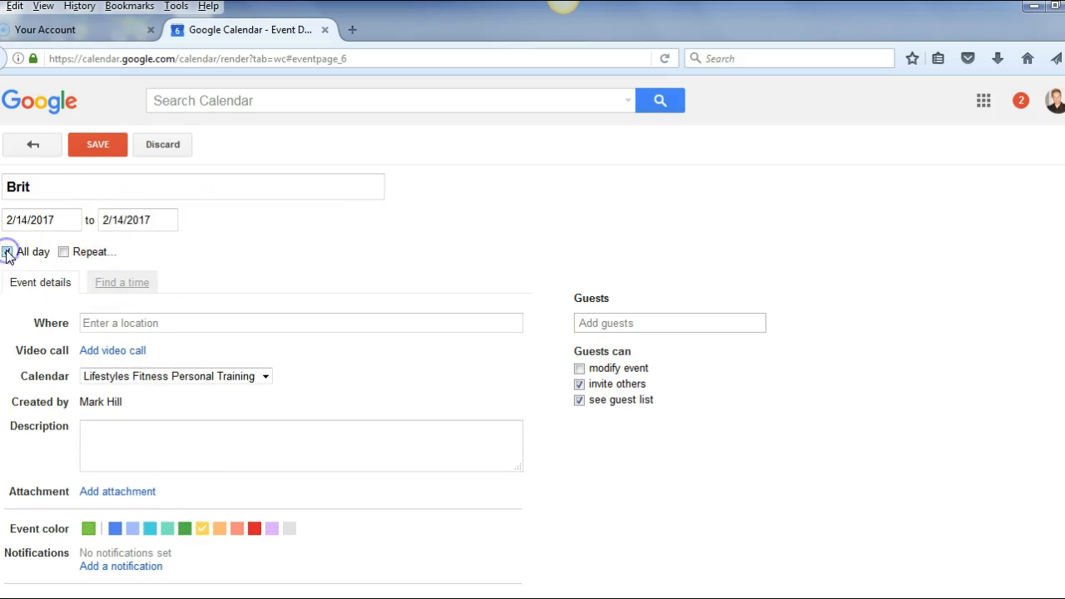
pyautogui.click(57, 193)
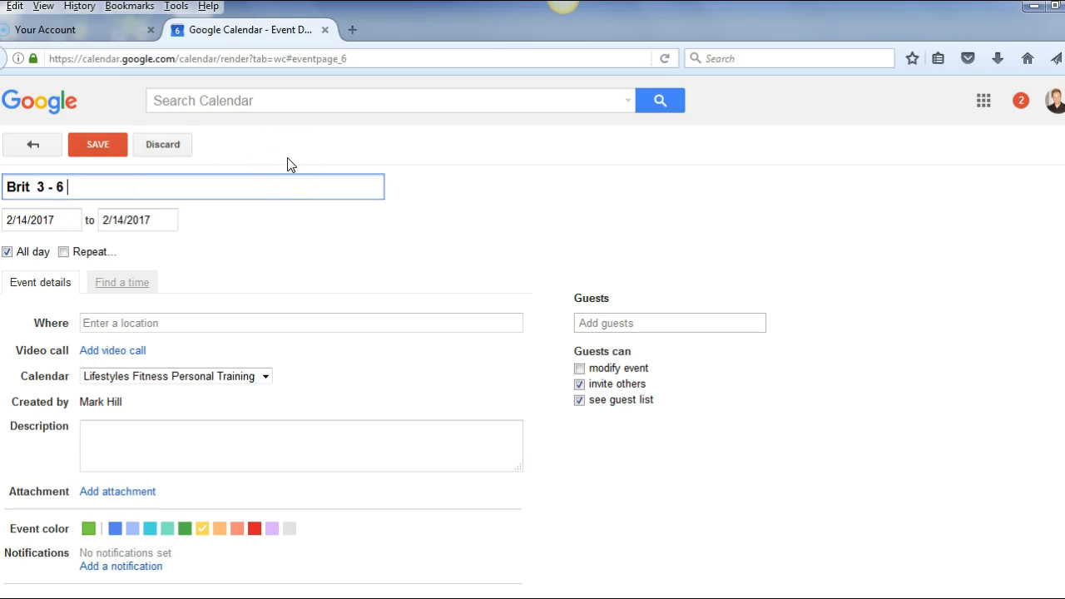
pyautogui.click(92, 145)
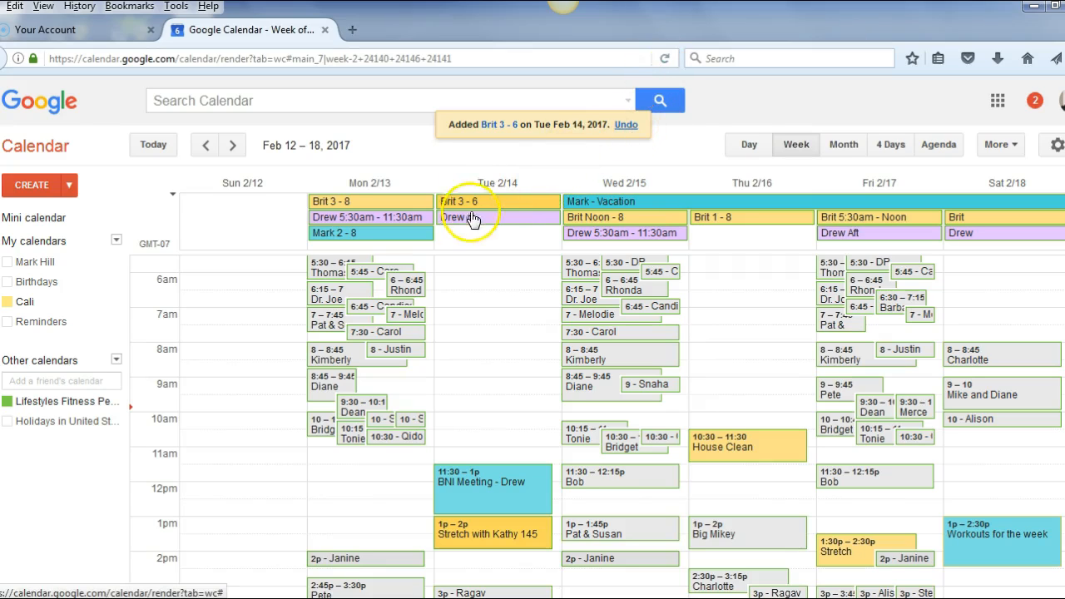
# Step: Delete the yellow all-day 3 - 6 shift from Tuesday, February 14
pyautogui.click(509, 202)
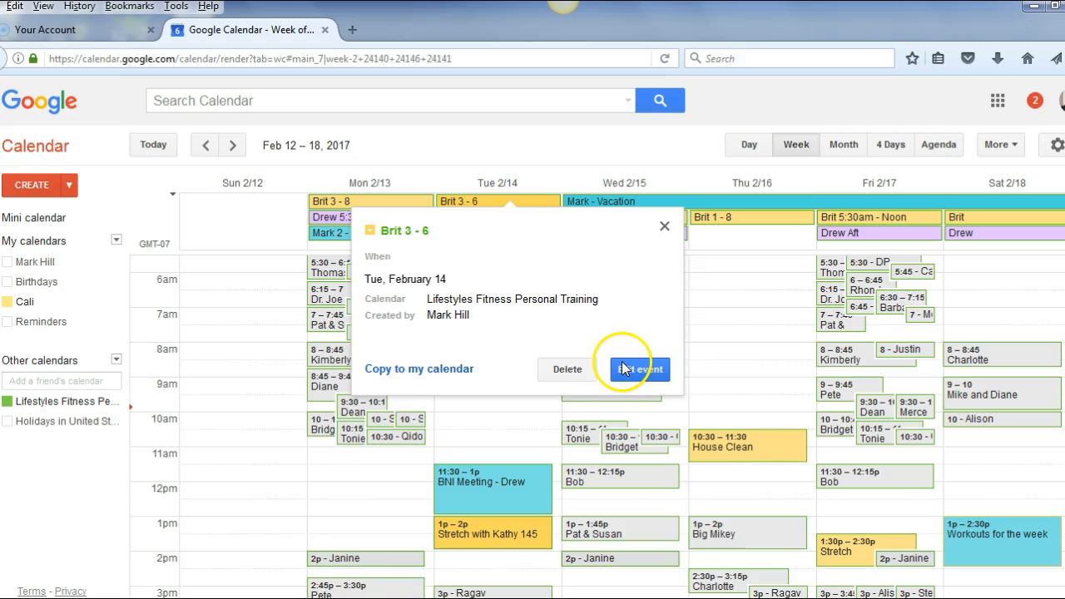
pyautogui.click(567, 369)
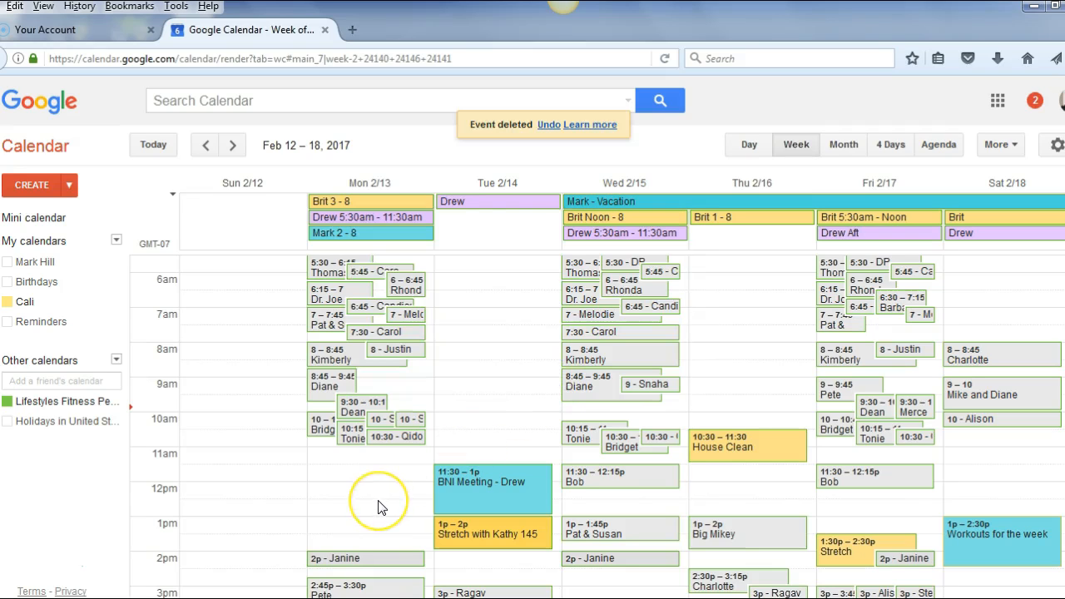